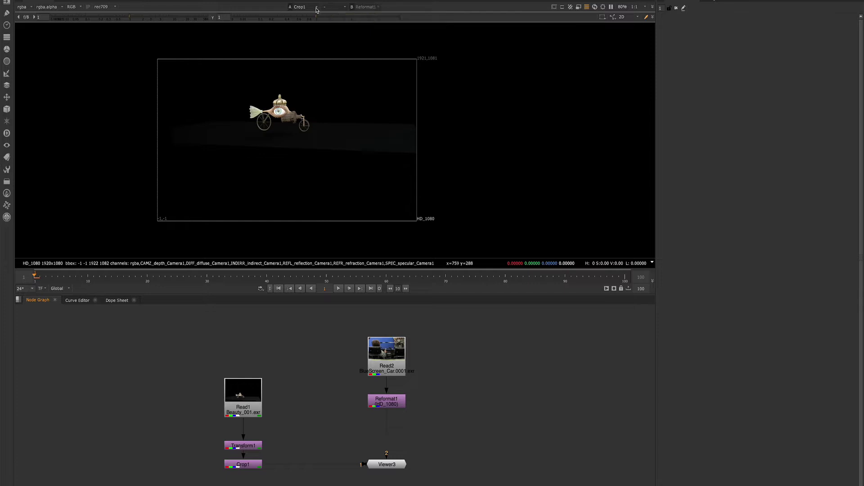
Step: Select Viewer3 and flip viewer input A between Crop1 and Reformat1, ending on Reformat1
{"action": "left_click", "coordinate": [380, 465]}
{"action": "left_click", "coordinate": [303, 8]}
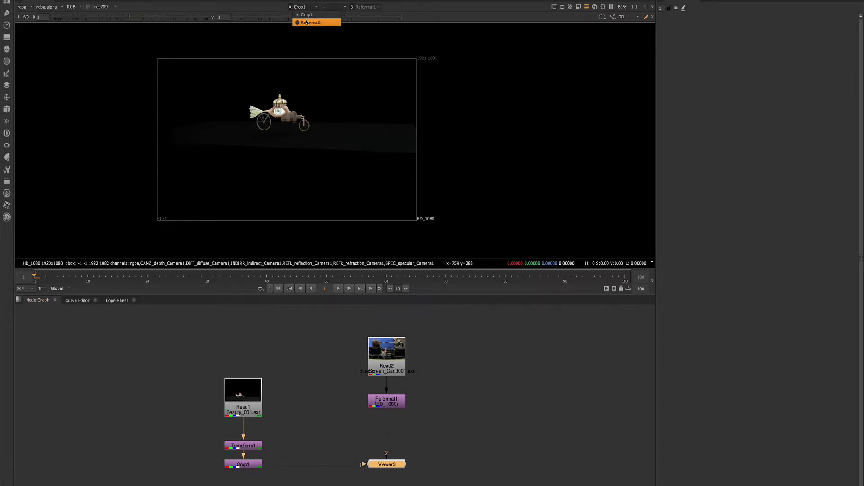
{"action": "left_click", "coordinate": [387, 466]}
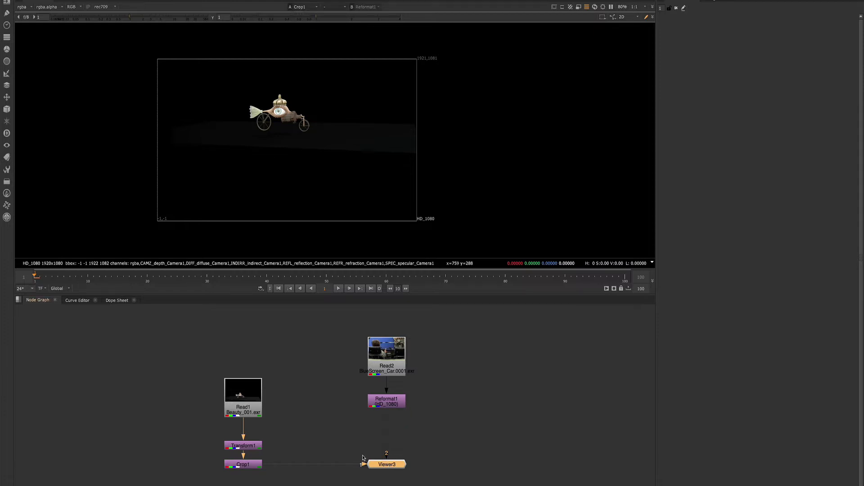
{"action": "left_click", "coordinate": [305, 8]}
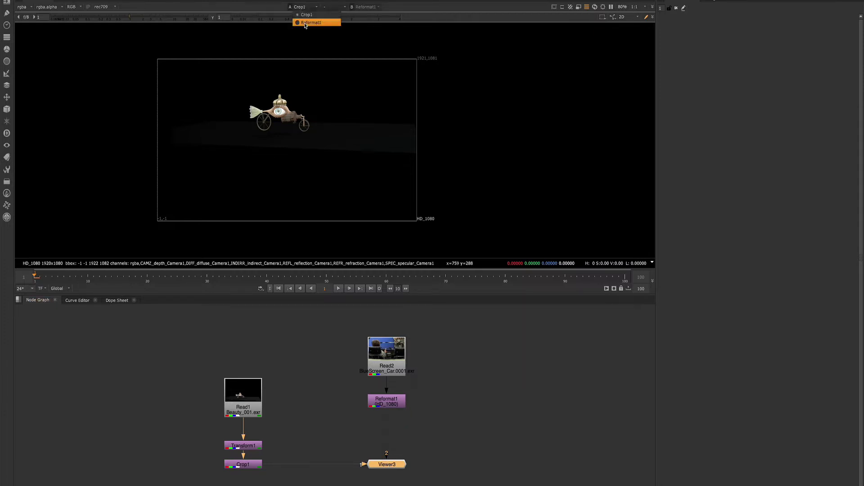
{"action": "left_click", "coordinate": [305, 23]}
{"action": "left_click", "coordinate": [304, 7]}
{"action": "left_click", "coordinate": [306, 15]}
{"action": "left_click", "coordinate": [305, 7]}
{"action": "left_click", "coordinate": [307, 23]}
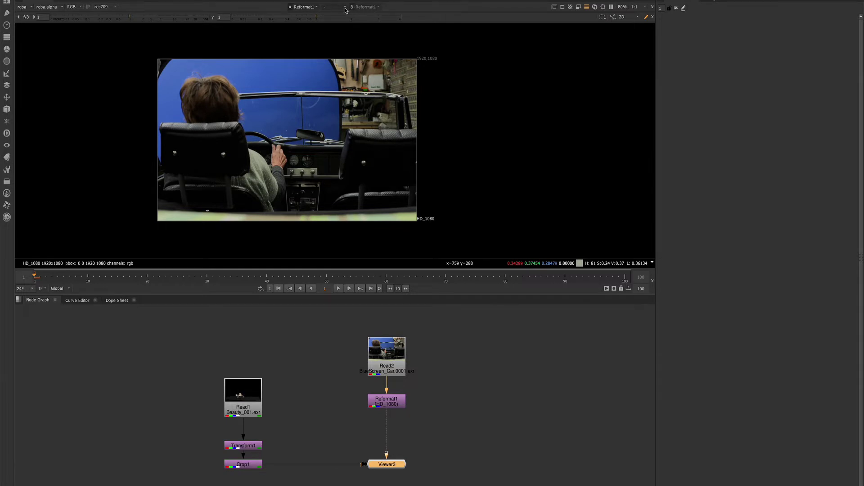
Step: Set the A/B comparison to wipe with Reformat1 as viewer input A
{"action": "left_click", "coordinate": [345, 9]}
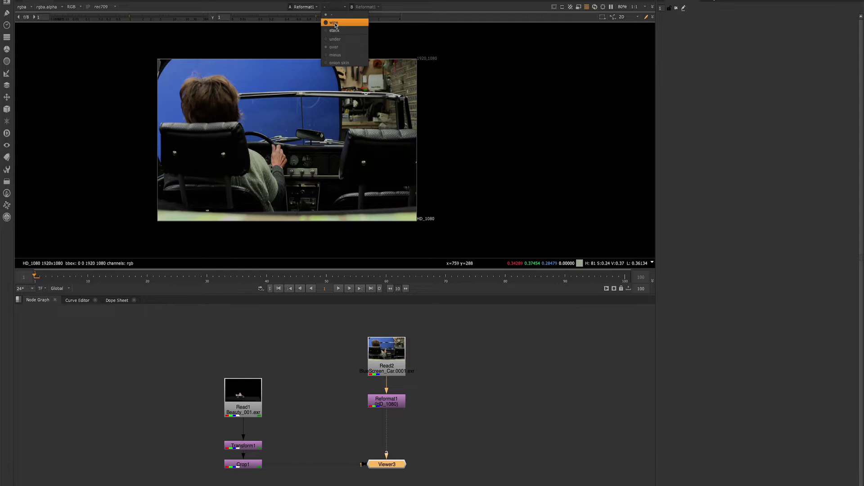
{"action": "left_click", "coordinate": [336, 24]}
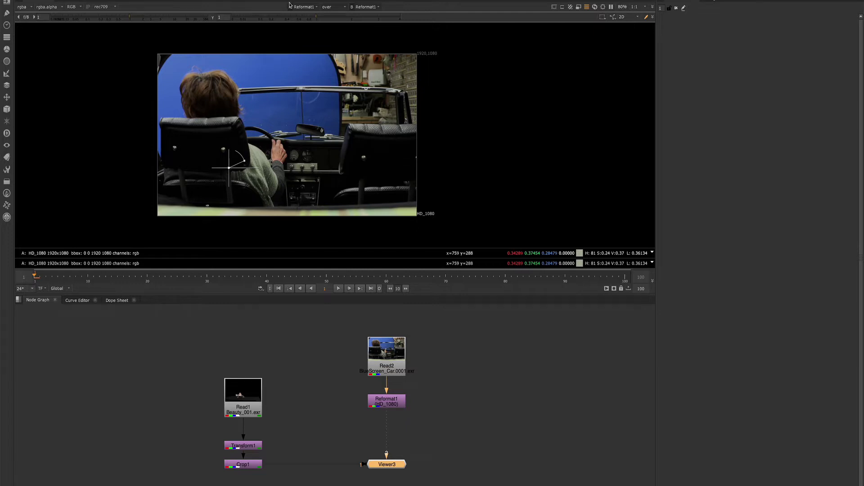
{"action": "left_click", "coordinate": [305, 8]}
{"action": "left_click", "coordinate": [307, 15]}
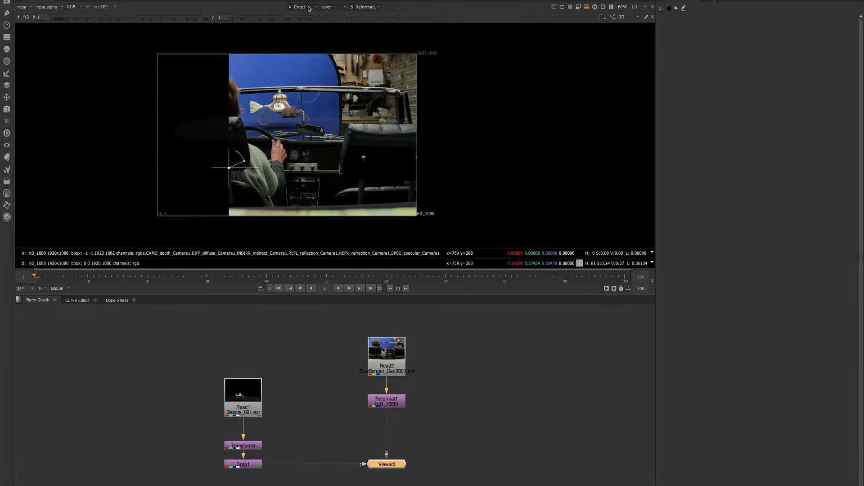
{"action": "left_click", "coordinate": [306, 7]}
{"action": "left_click", "coordinate": [309, 22]}
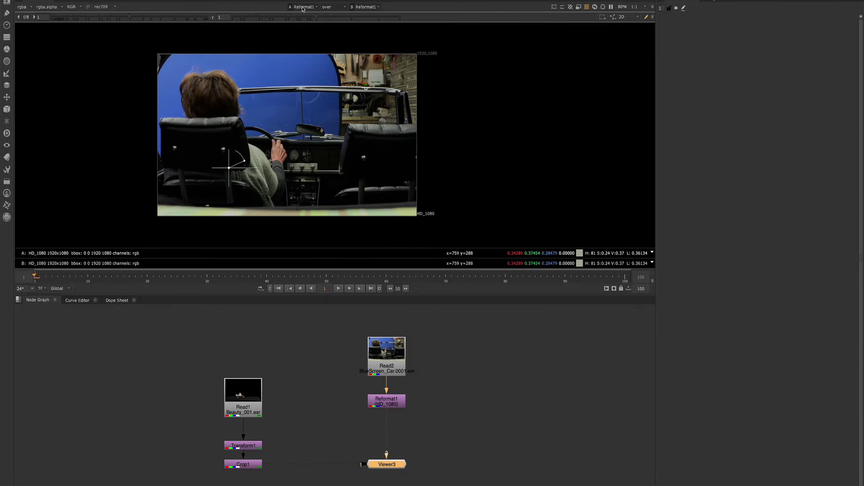
Step: Set viewer input B to Crop1, keeping Reformat1 as input A
{"action": "left_click", "coordinate": [366, 7]}
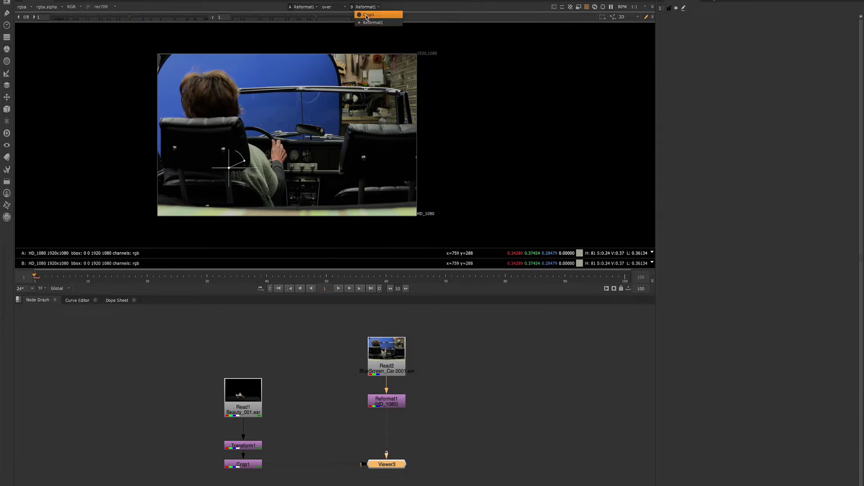
{"action": "left_click", "coordinate": [367, 17]}
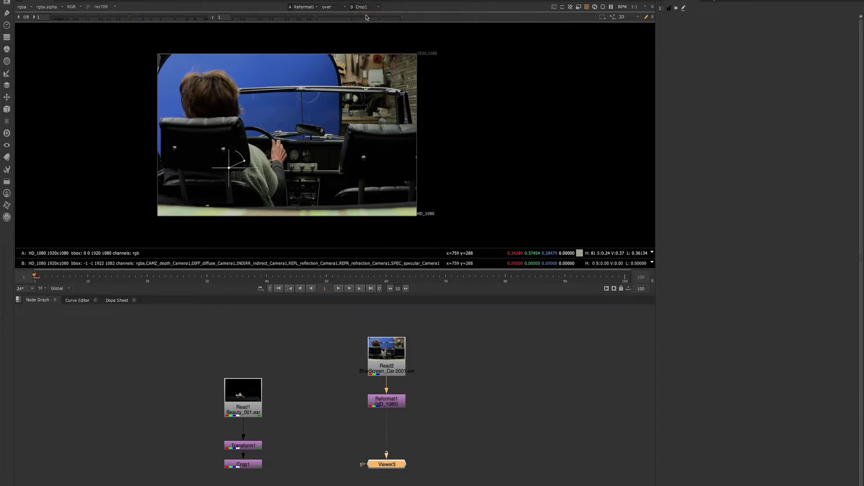
{"action": "left_click", "coordinate": [305, 9]}
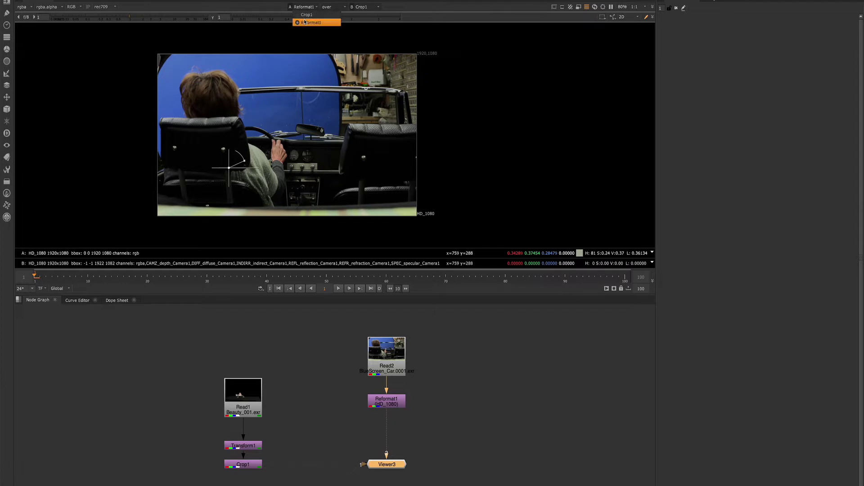
{"action": "left_click", "coordinate": [305, 21]}
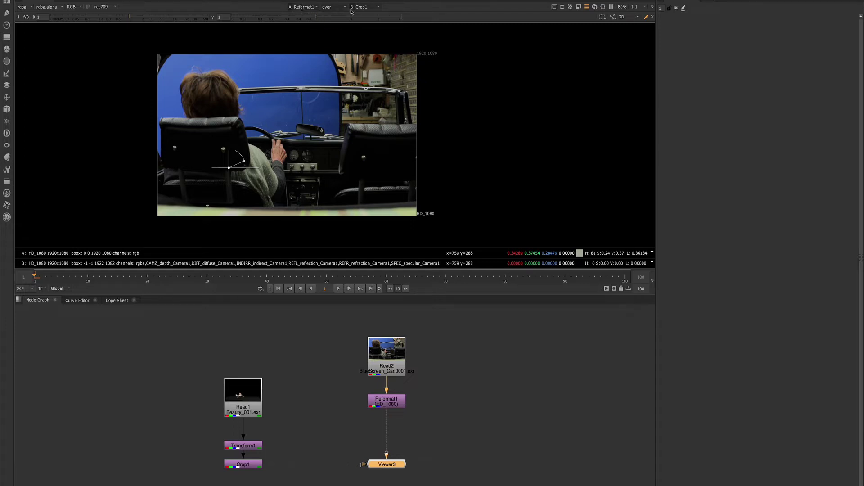
Step: Change the wipe compositing mode to under
{"action": "left_click", "coordinate": [329, 7]}
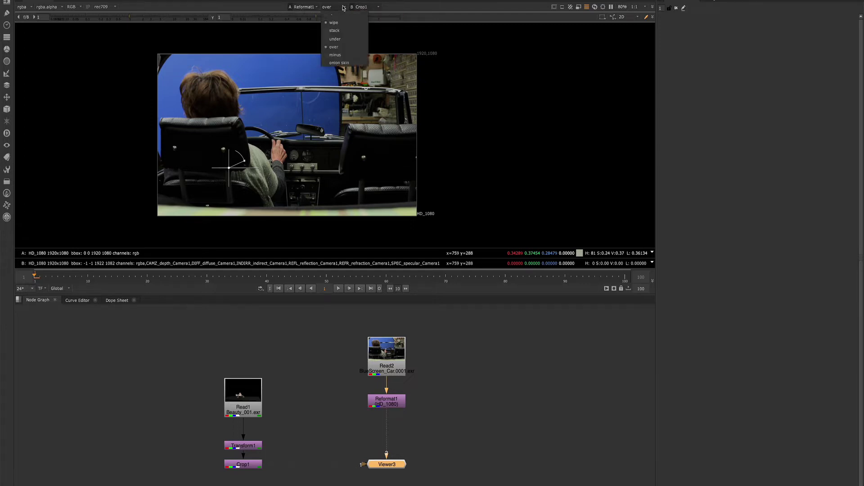
{"action": "left_click", "coordinate": [331, 23]}
{"action": "left_click", "coordinate": [332, 8]}
{"action": "left_click", "coordinate": [334, 39]}
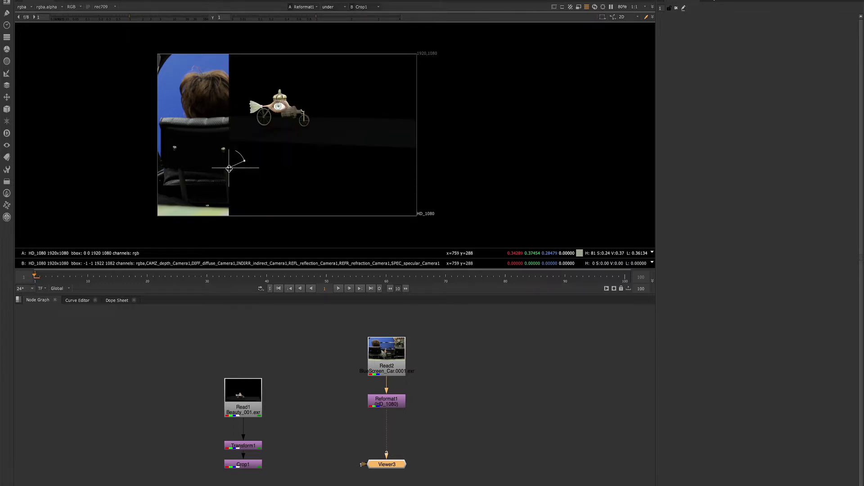
Step: Slide the wipe split to the right and adjust its mix handle to fade the right side
{"action": "left_click_drag", "start_coordinate": [230, 167], "coordinate": [268, 156]}
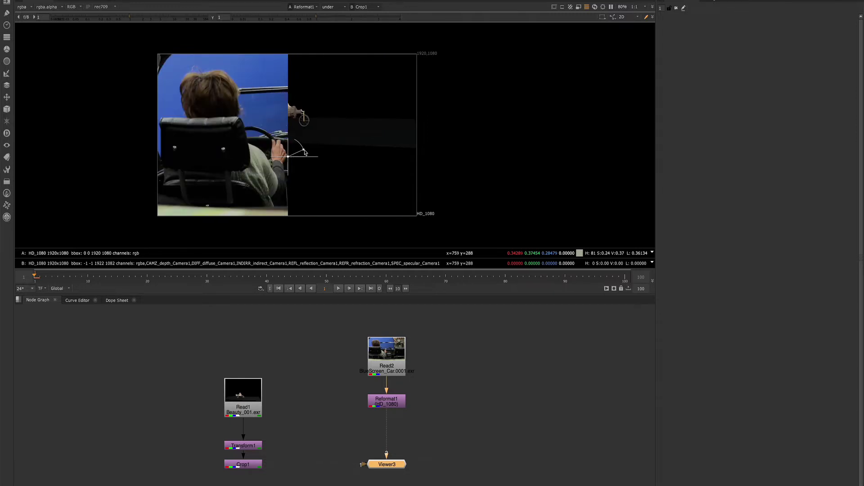
{"action": "mouse_move", "coordinate": [304, 152]}
{"action": "left_mouse_down"}
{"action": "mouse_move", "coordinate": [293, 144]}
{"action": "mouse_move", "coordinate": [302, 150]}
{"action": "left_mouse_up"}
Step: Try the over and minus comparison modes, sweeping the wipe split across the plate
{"action": "left_click", "coordinate": [332, 8]}
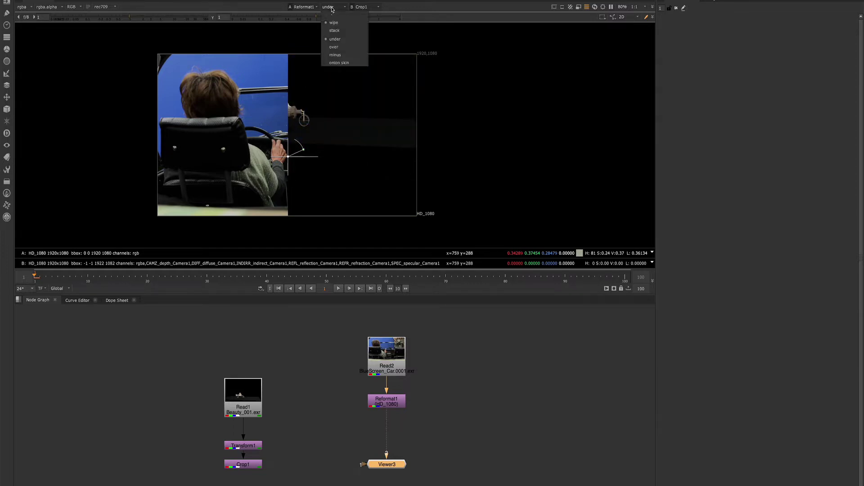
{"action": "left_click", "coordinate": [333, 47]}
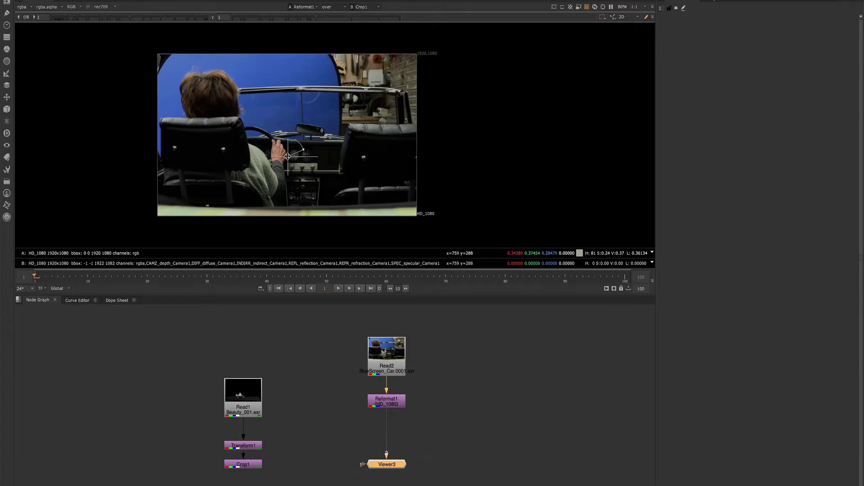
{"action": "left_click_drag", "start_coordinate": [287, 156], "coordinate": [300, 141]}
{"action": "left_click", "coordinate": [334, 7]}
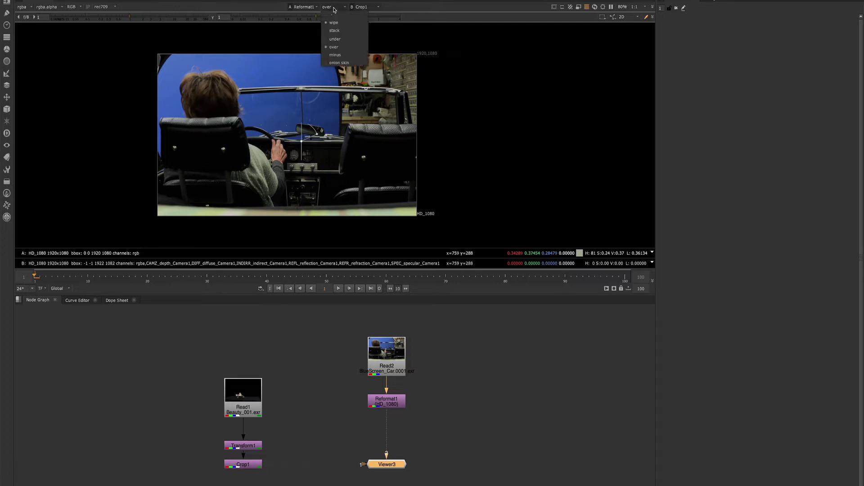
{"action": "left_click", "coordinate": [335, 55]}
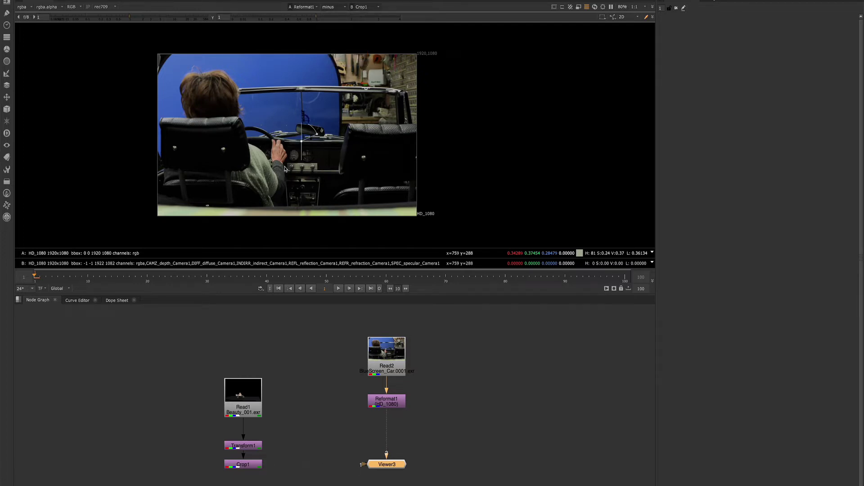
{"action": "left_click_drag", "start_coordinate": [301, 141], "coordinate": [212, 161]}
Step: Try onion skin, then return to under, repositioning the wipe split each time
{"action": "left_click", "coordinate": [338, 8]}
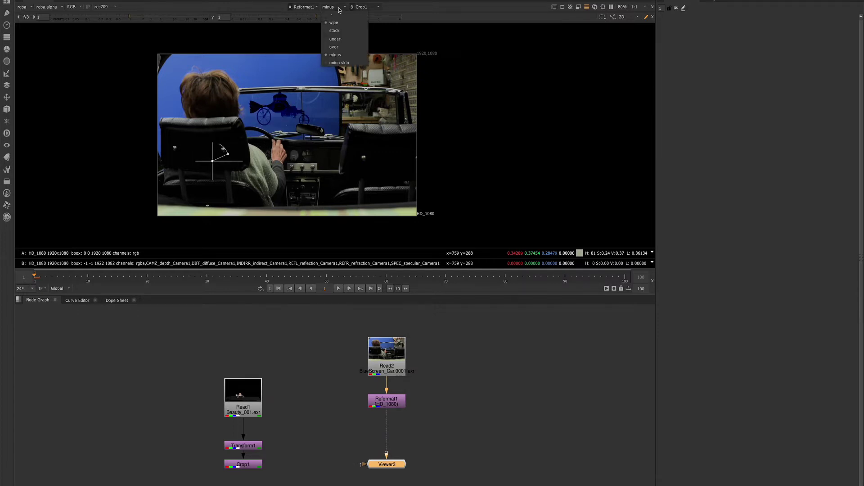
{"action": "left_click", "coordinate": [338, 63]}
{"action": "left_click_drag", "start_coordinate": [212, 161], "coordinate": [235, 165]}
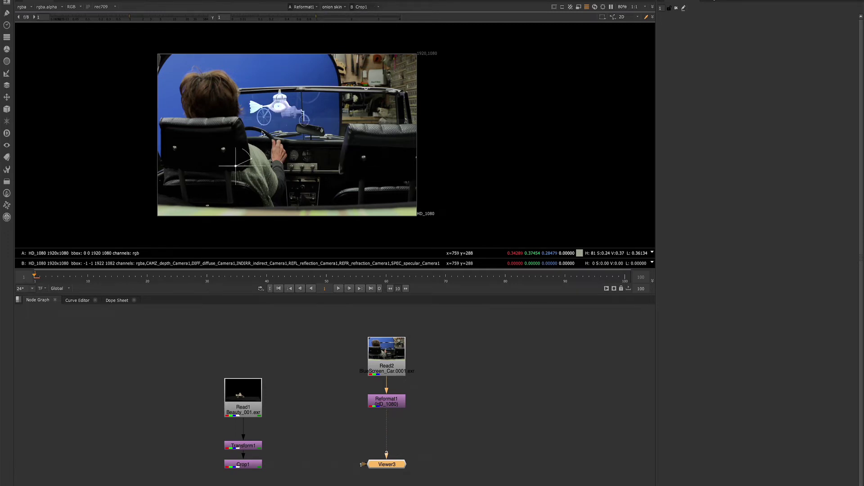
{"action": "left_click_drag", "start_coordinate": [235, 166], "coordinate": [305, 177]}
{"action": "left_click", "coordinate": [331, 6]}
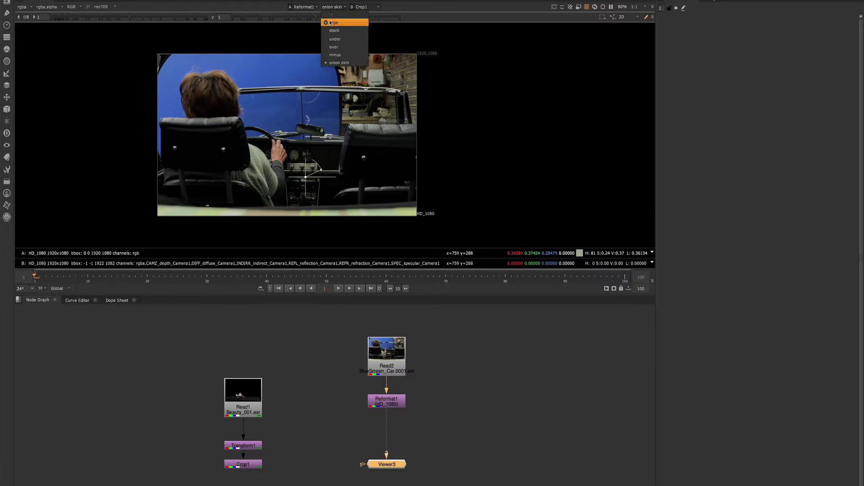
{"action": "left_click", "coordinate": [335, 39]}
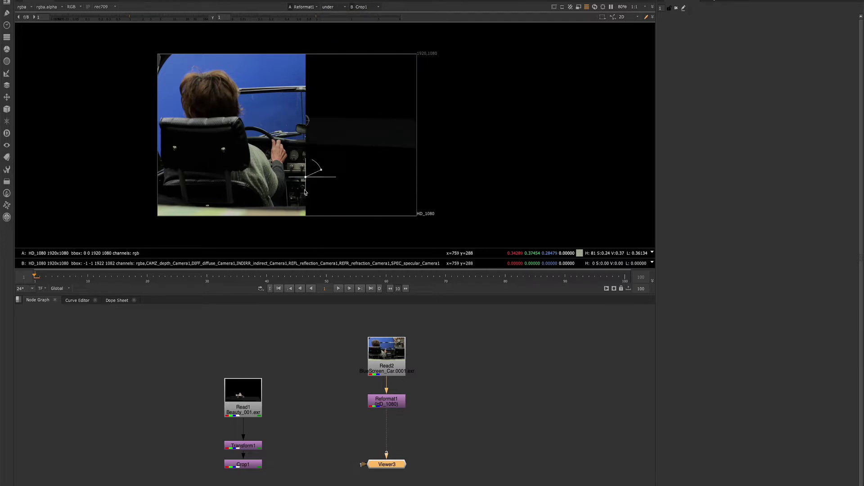
{"action": "left_click_drag", "start_coordinate": [306, 177], "coordinate": [270, 177]}
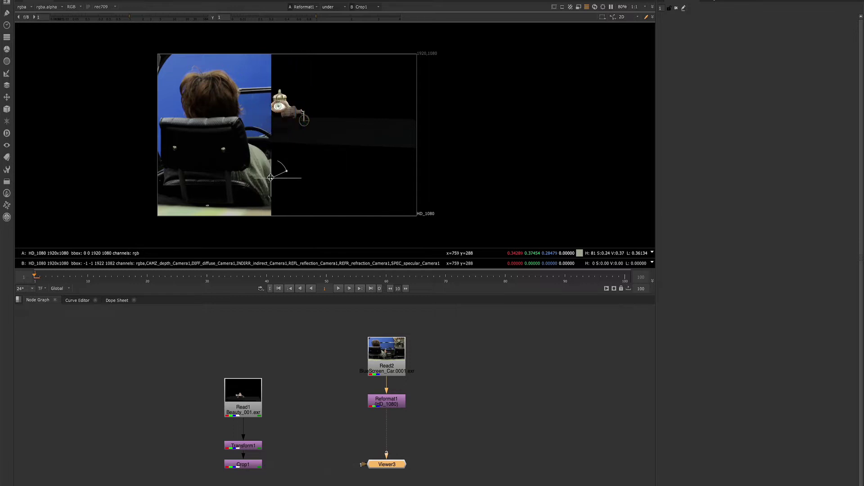
Step: Select Read2, slide the wipe to reveal more plate, then turn the A/B wipe off
{"action": "left_click", "coordinate": [387, 360]}
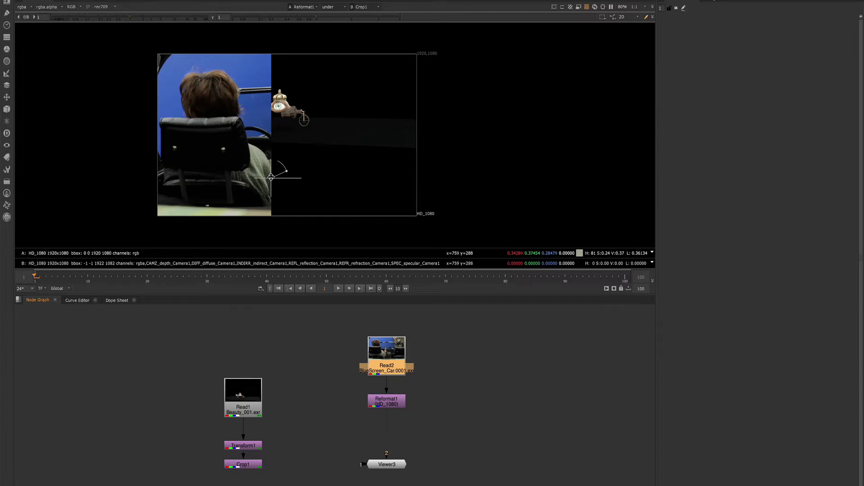
{"action": "left_click_drag", "start_coordinate": [271, 178], "coordinate": [312, 160]}
{"action": "left_click", "coordinate": [403, 405]}
{"action": "key", "text": "w"}
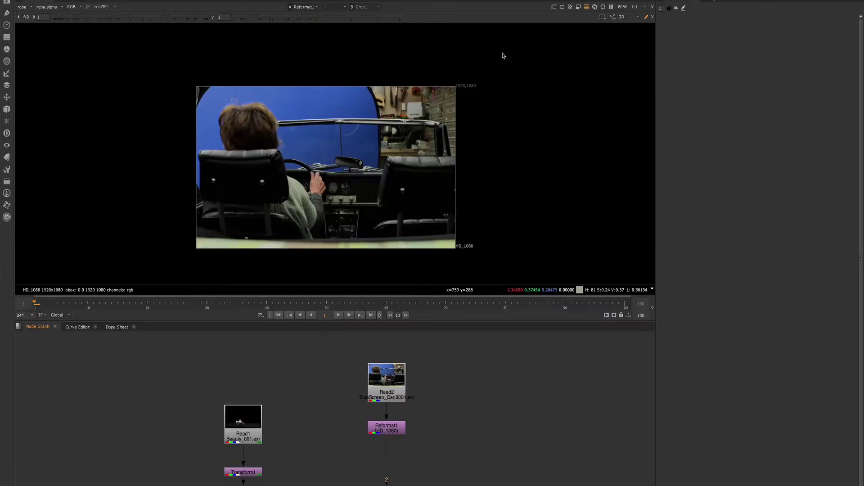
Step: Show the title safe guide over the car plate from the viewer's guides list
{"action": "left_click", "coordinate": [554, 8]}
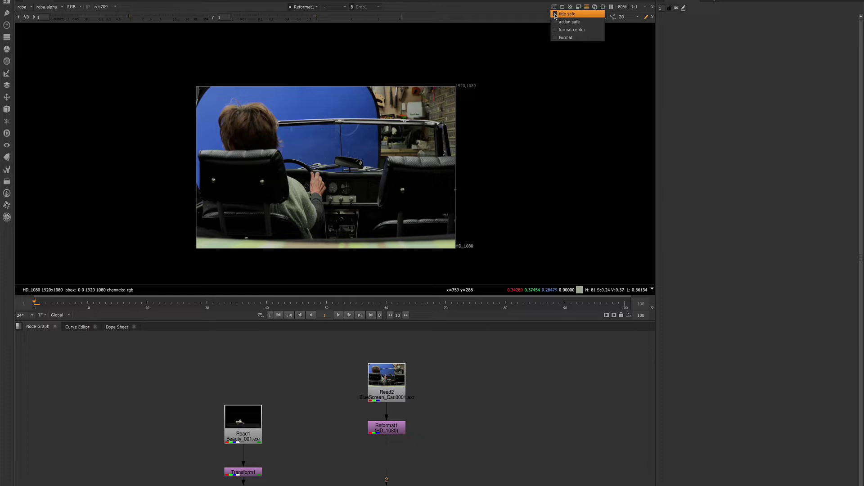
{"action": "left_click", "coordinate": [555, 14]}
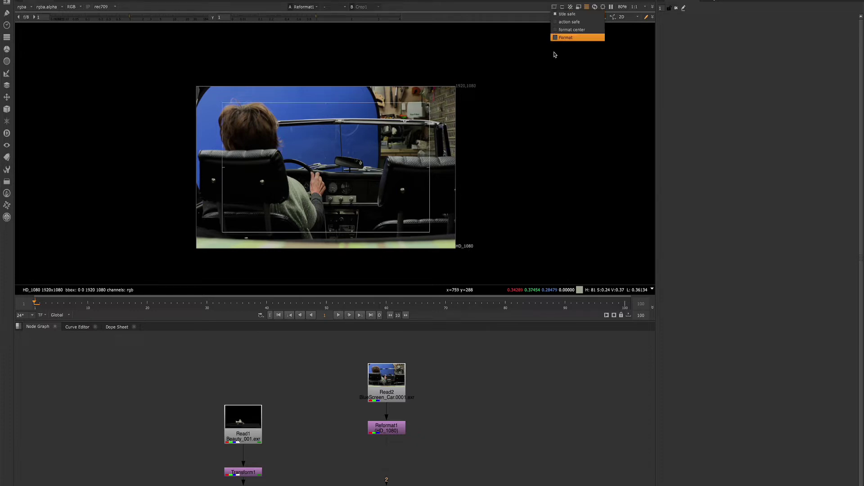
{"action": "left_click", "coordinate": [541, 148]}
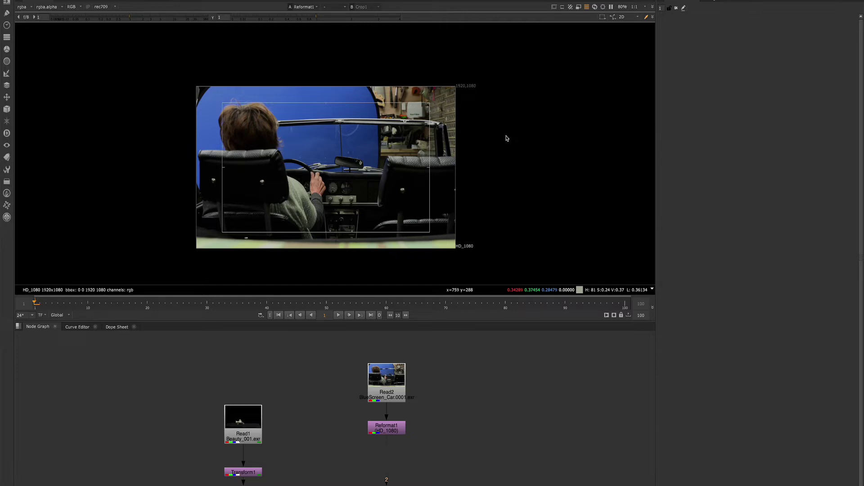
Step: Open the Viewer3 display settings and turn off the toolbar title-safe guide
{"action": "key", "text": "s"}
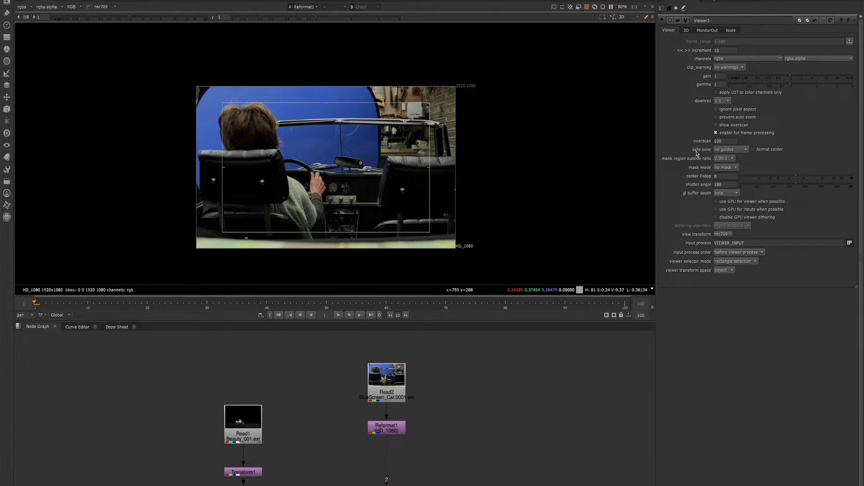
{"action": "left_click", "coordinate": [719, 151]}
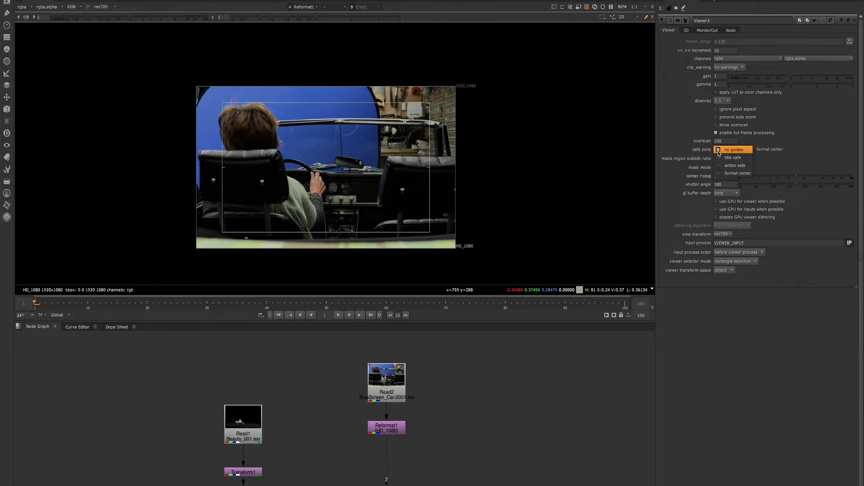
{"action": "left_click", "coordinate": [730, 150]}
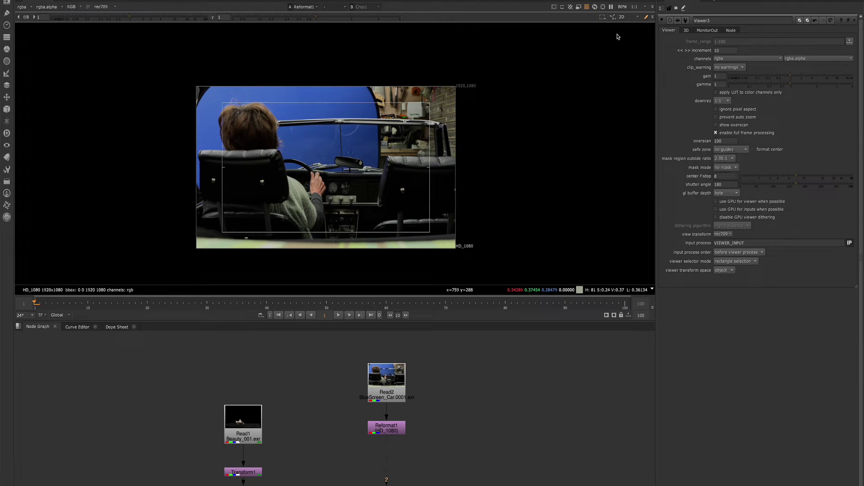
{"action": "left_click", "coordinate": [554, 7]}
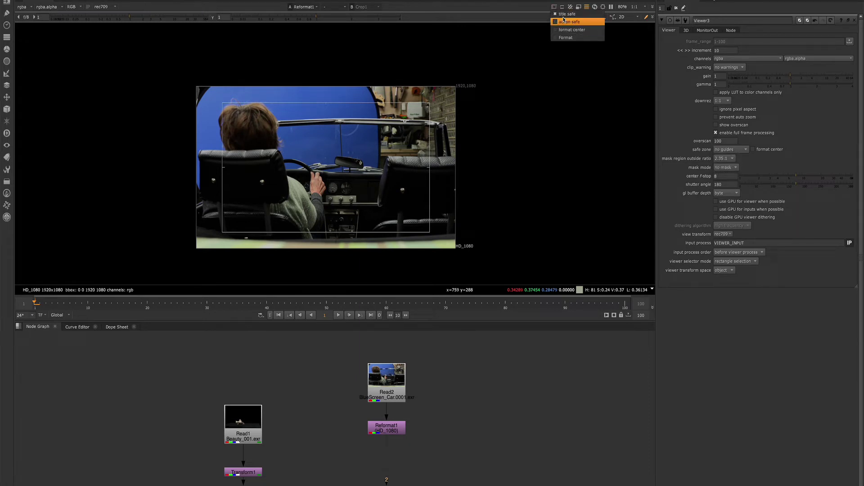
{"action": "left_click", "coordinate": [724, 151]}
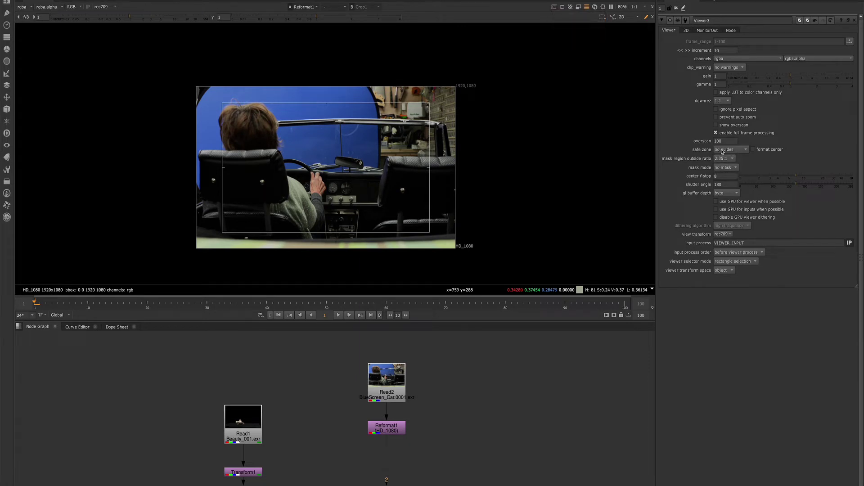
{"action": "left_click", "coordinate": [554, 7]}
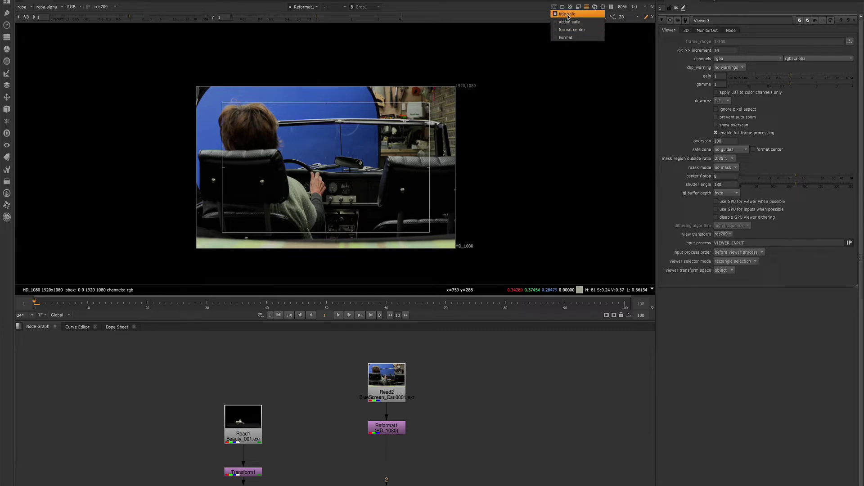
{"action": "left_click", "coordinate": [566, 17]}
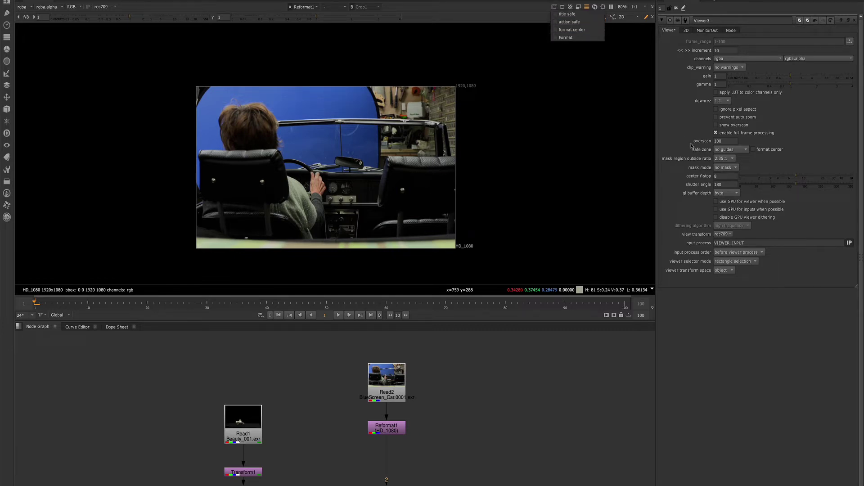
{"action": "left_click", "coordinate": [727, 152]}
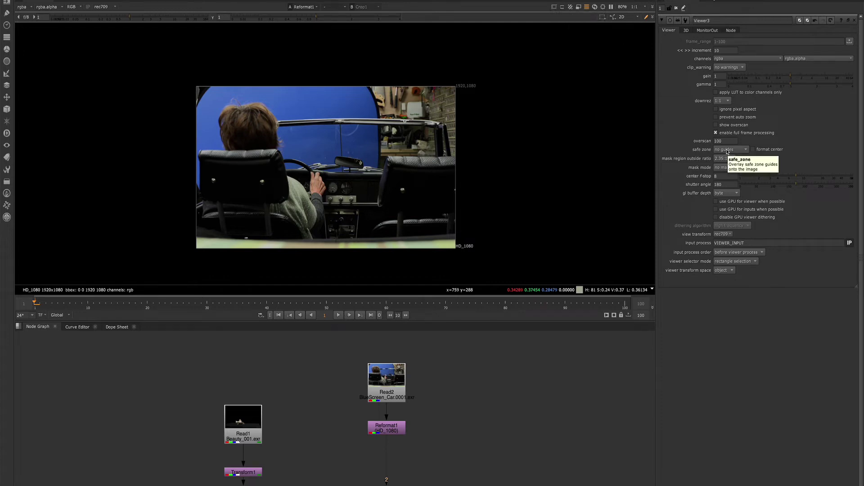
Step: Set the safe zone to title safe and the mask region ratio to 1.85:1
{"action": "left_click", "coordinate": [727, 151]}
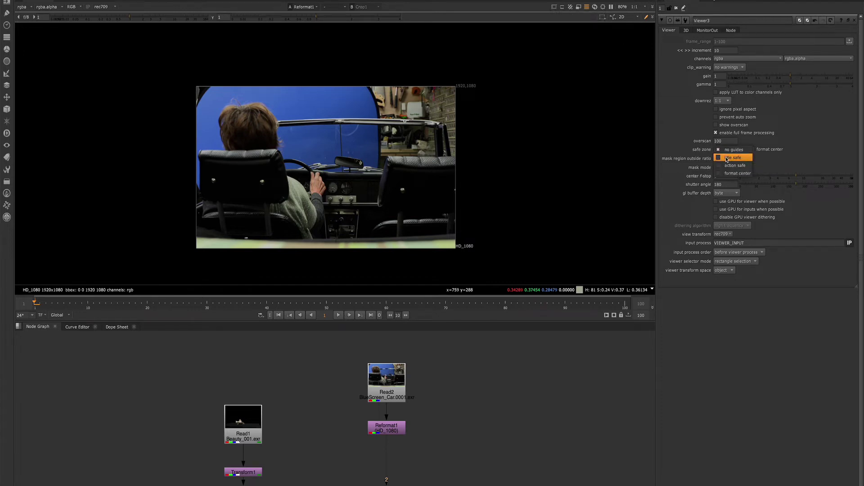
{"action": "left_click", "coordinate": [727, 158]}
{"action": "left_click", "coordinate": [556, 8]}
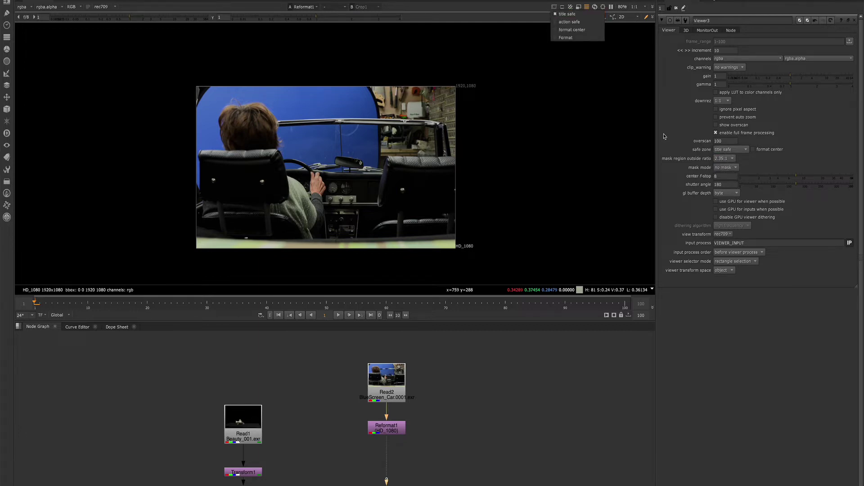
{"action": "left_click", "coordinate": [670, 165]}
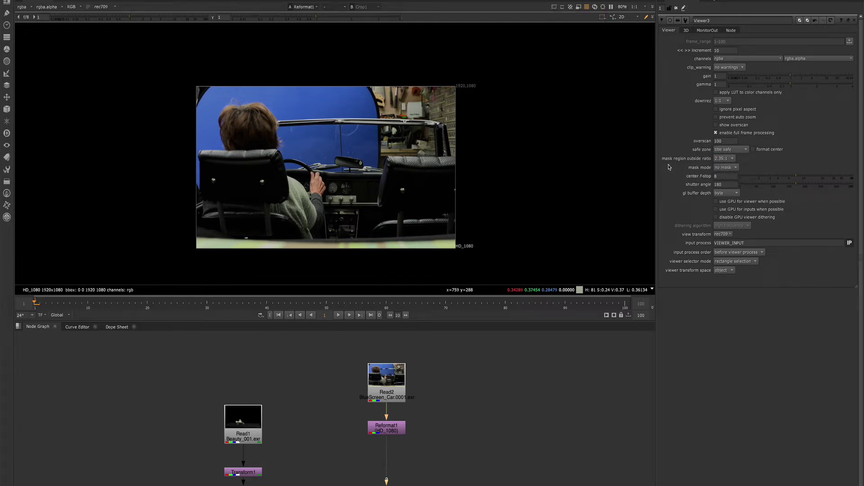
{"action": "left_click", "coordinate": [717, 158]}
{"action": "left_click", "coordinate": [723, 152]}
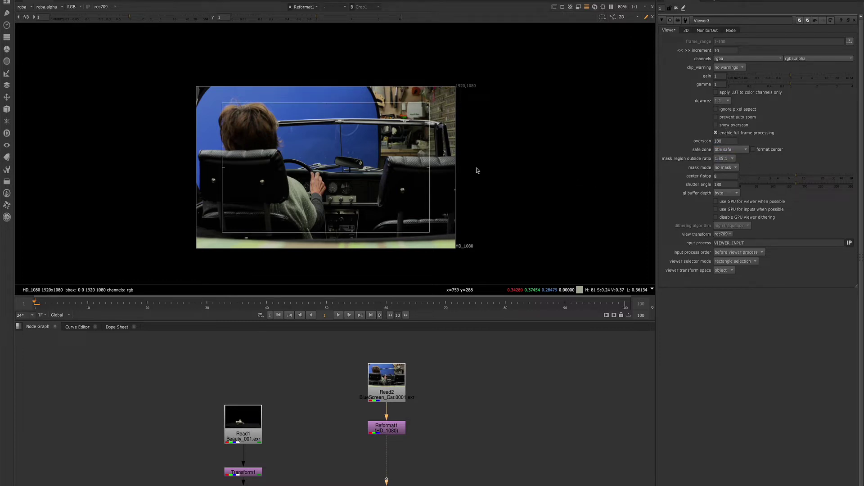
Step: Review the guide options, keep the 1.85:1 mask ratio, and set the safe zone to no guides
{"action": "left_click", "coordinate": [723, 159]}
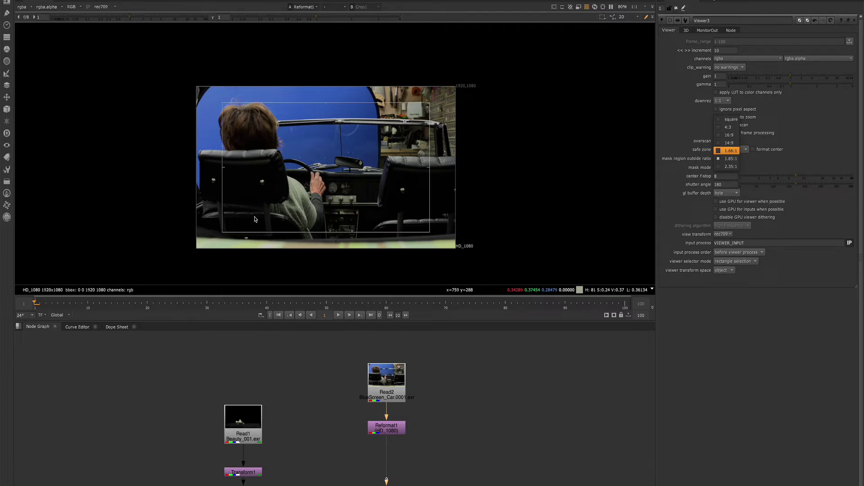
{"action": "left_click", "coordinate": [678, 112]}
{"action": "left_click", "coordinate": [558, 7]}
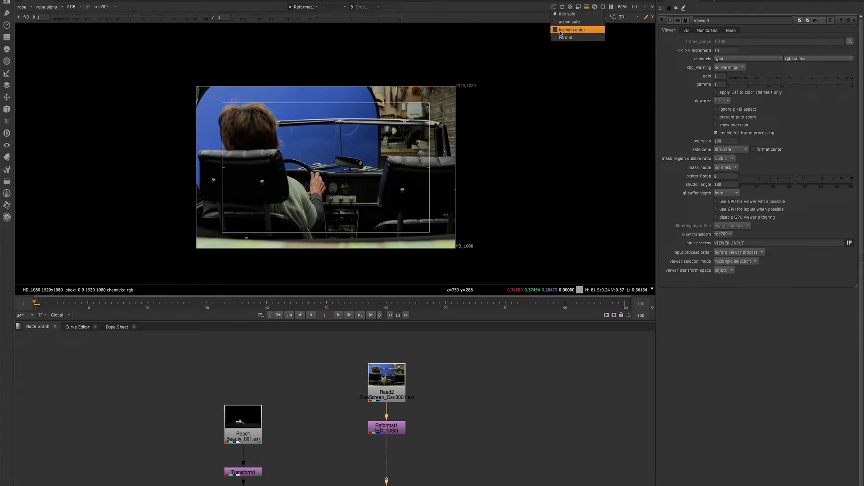
{"action": "left_click", "coordinate": [696, 148]}
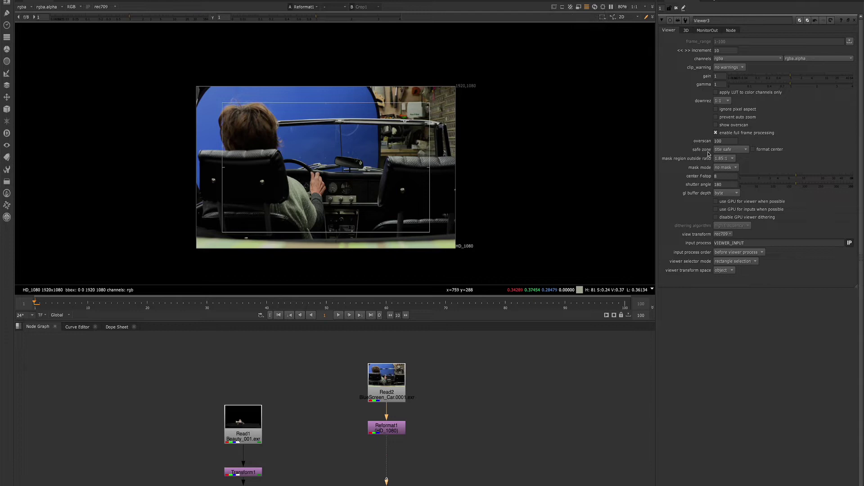
{"action": "left_click", "coordinate": [722, 158]}
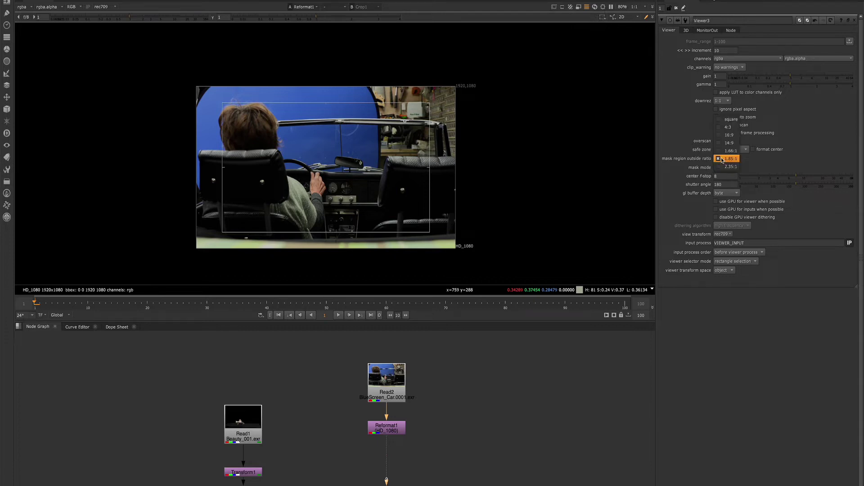
{"action": "left_click", "coordinate": [681, 156]}
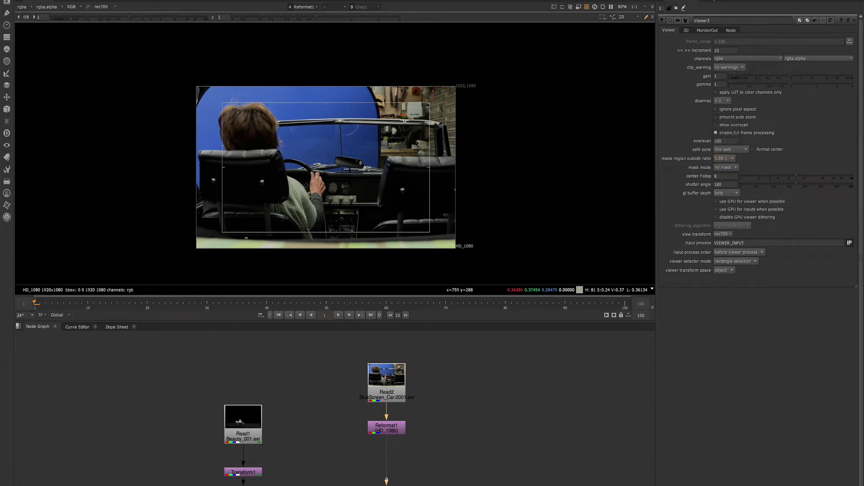
{"action": "left_click", "coordinate": [553, 7]}
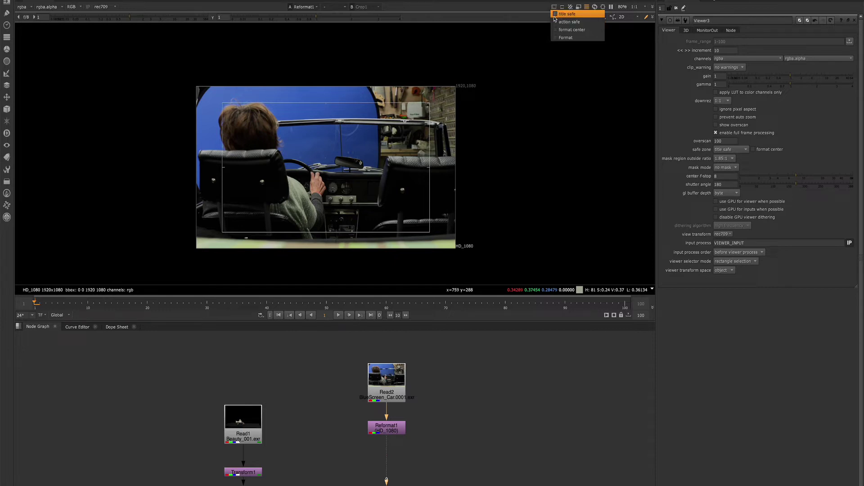
{"action": "left_click", "coordinate": [534, 107]}
{"action": "left_click", "coordinate": [719, 150]}
{"action": "left_click", "coordinate": [720, 142]}
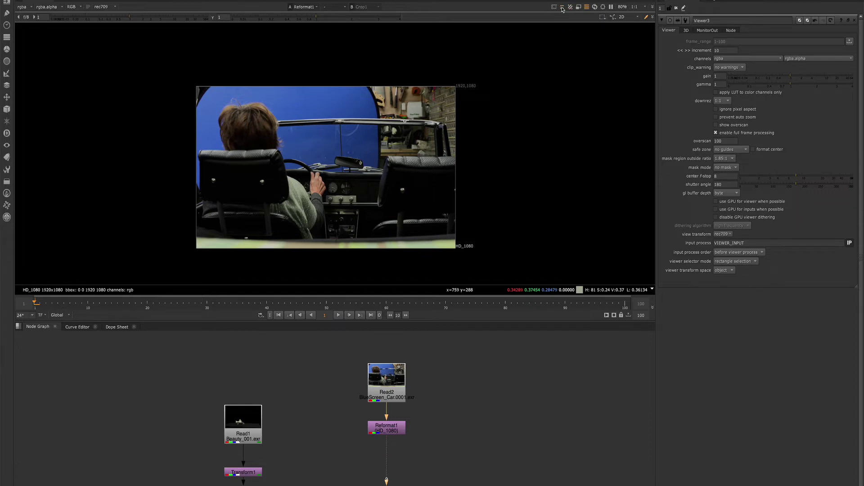
Step: Try 4:3 and 16:9 frame-mask ratios, settling on 1.66:1 mask lines over the plate
{"action": "left_click", "coordinate": [562, 8]}
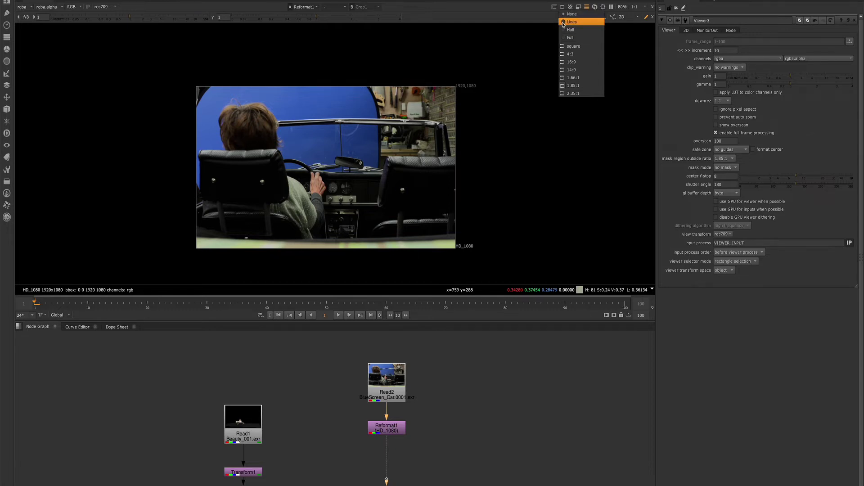
{"action": "left_click", "coordinate": [570, 54]}
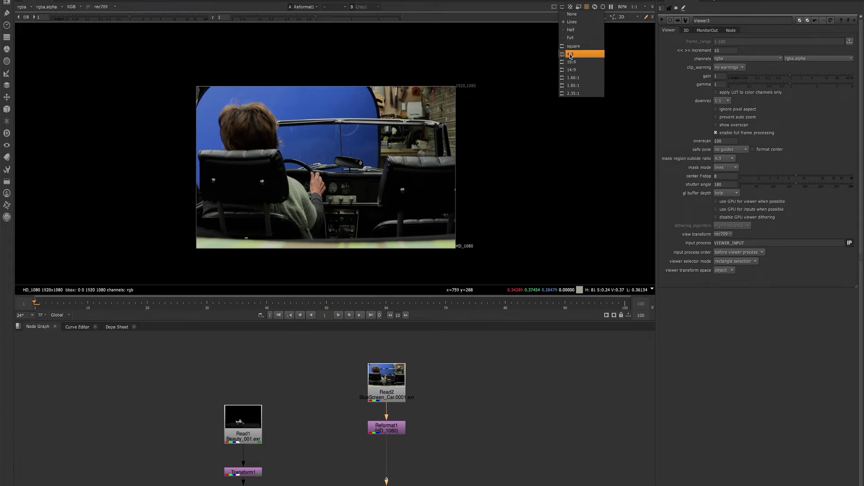
{"action": "left_click", "coordinate": [571, 62]}
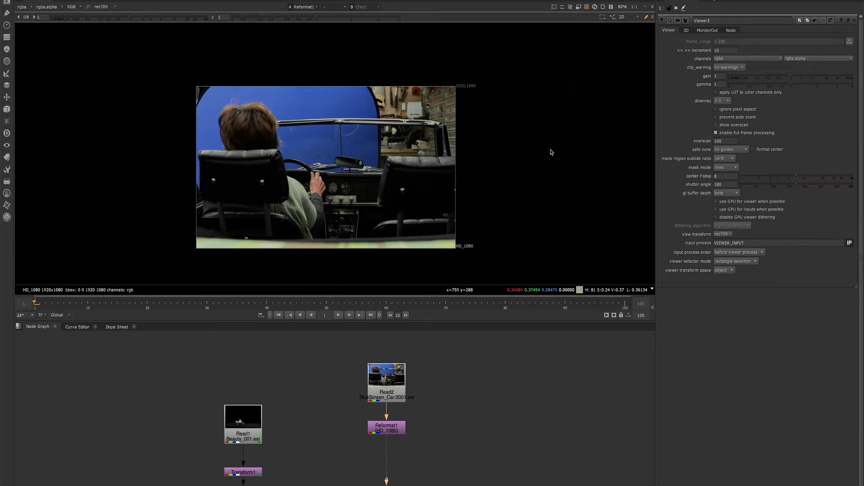
{"action": "left_click", "coordinate": [563, 7]}
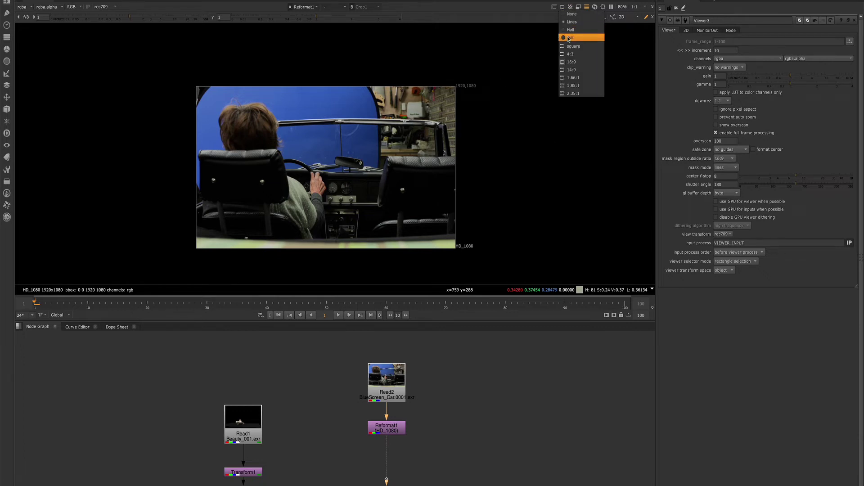
{"action": "left_click", "coordinate": [571, 77]}
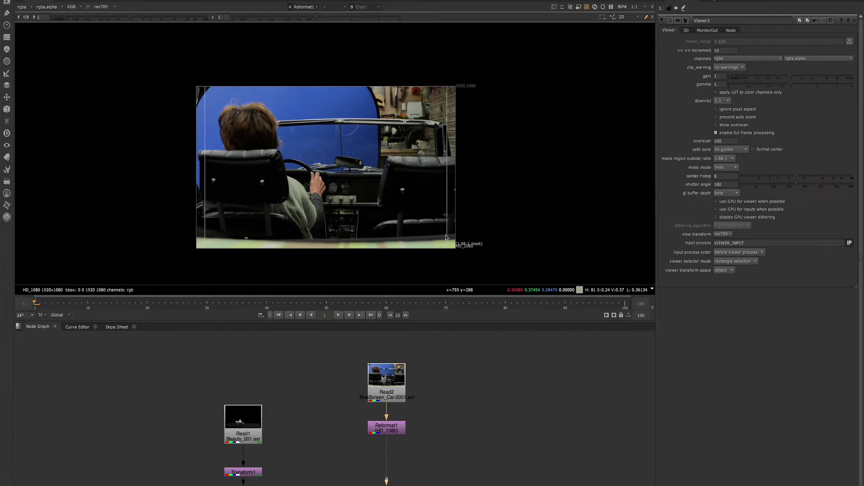
{"action": "left_click", "coordinate": [563, 6]}
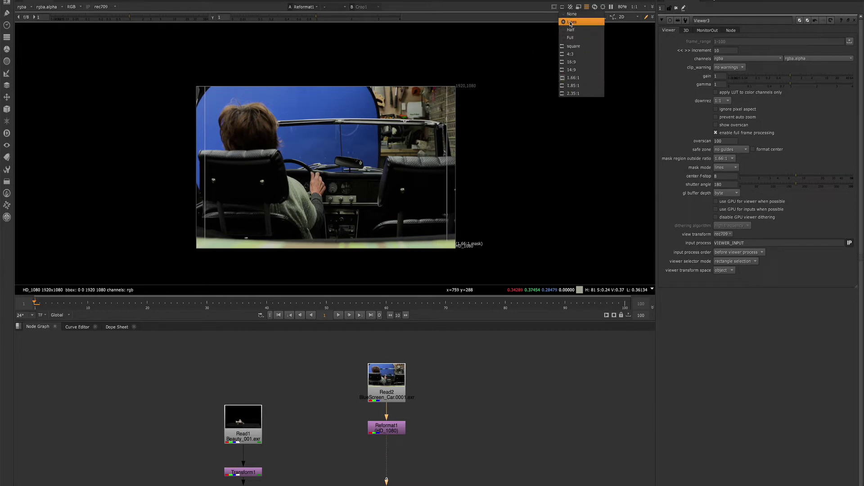
{"action": "left_click", "coordinate": [213, 117]}
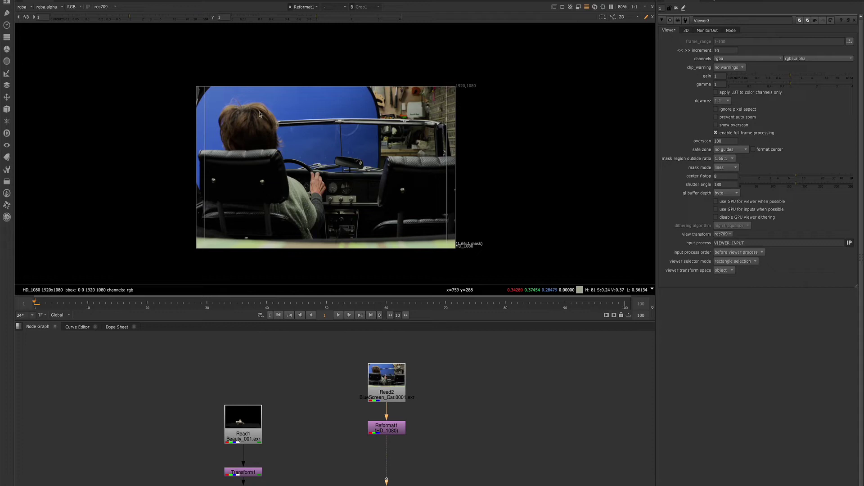
{"action": "left_click", "coordinate": [563, 7]}
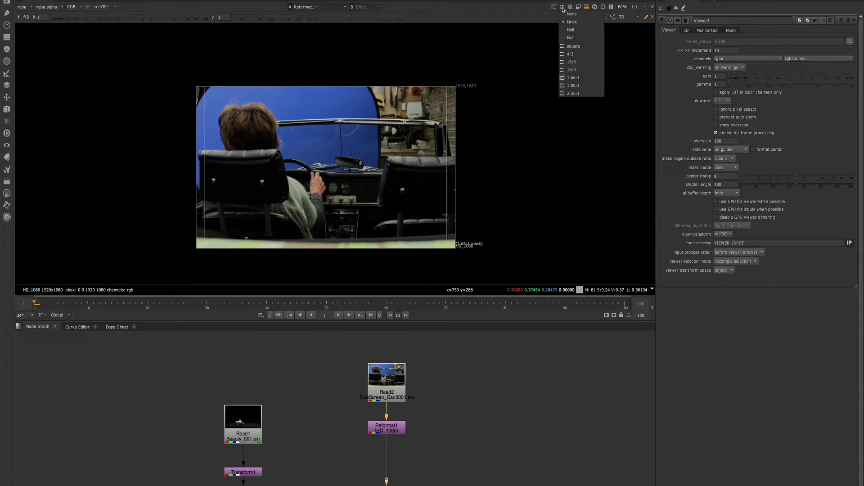
{"action": "left_click", "coordinate": [576, 166]}
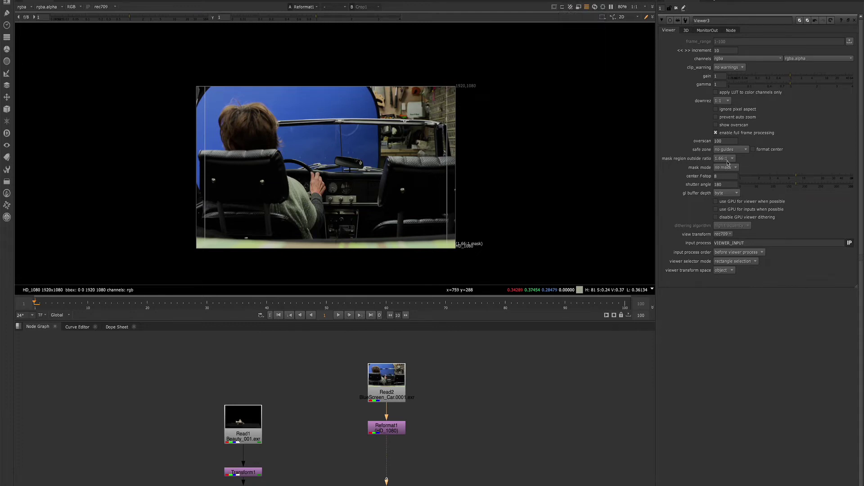
Step: Set the frame mask to no mask to hide the 1.66:1 lines, then dismiss the viewer menu
{"action": "left_click", "coordinate": [570, 8]}
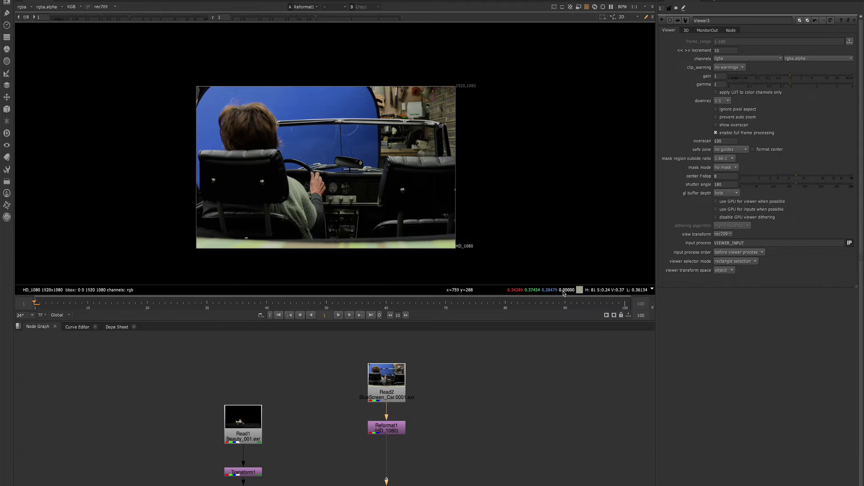
{"action": "right_click", "coordinate": [317, 150]}
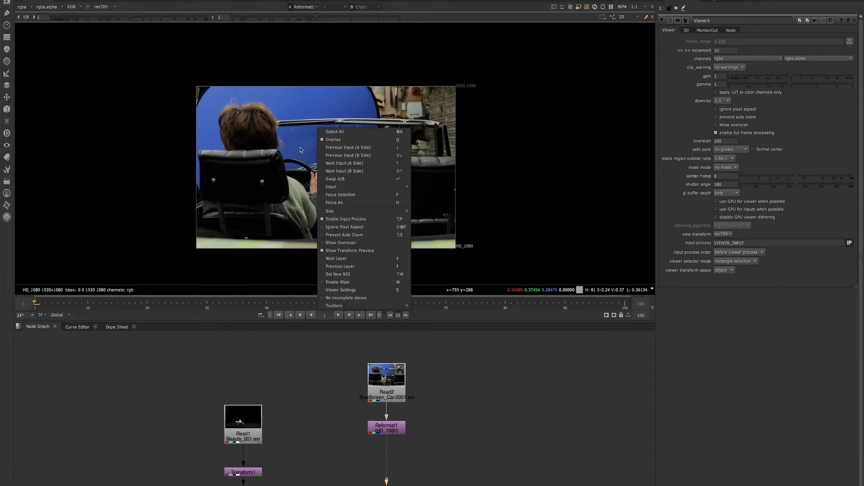
{"action": "left_click", "coordinate": [302, 145]}
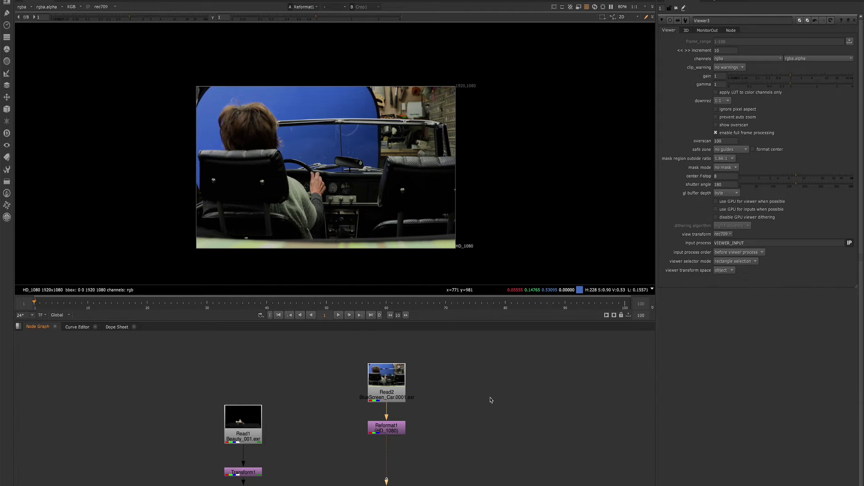
Step: Bring up Project Settings showing proxy mode scale and proxy scale 0.5
{"action": "key", "text": "s"}
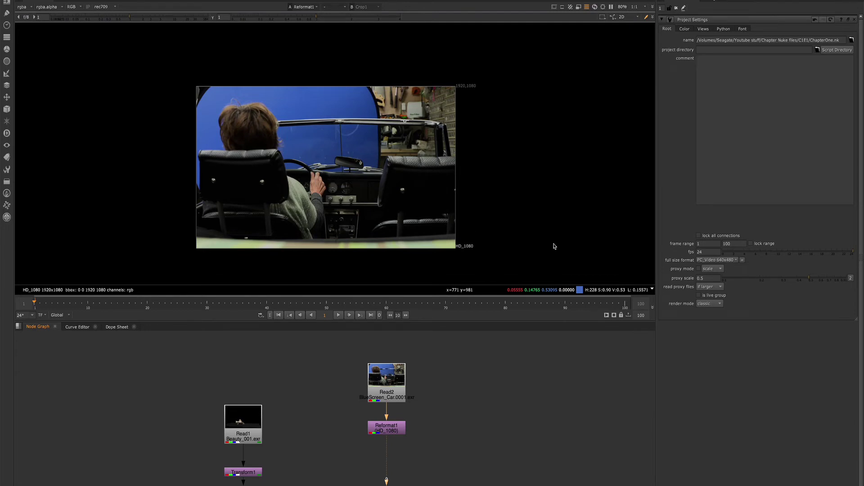
Step: Compare proxy mode on and off, try proxy scale 0.4 then 0.5, and end with proxy off
{"action": "left_click", "coordinate": [579, 8]}
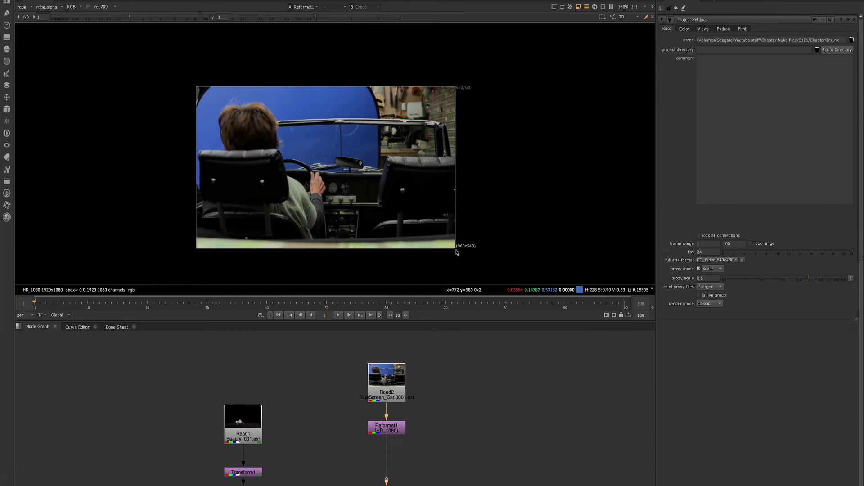
{"action": "left_click", "coordinate": [579, 7]}
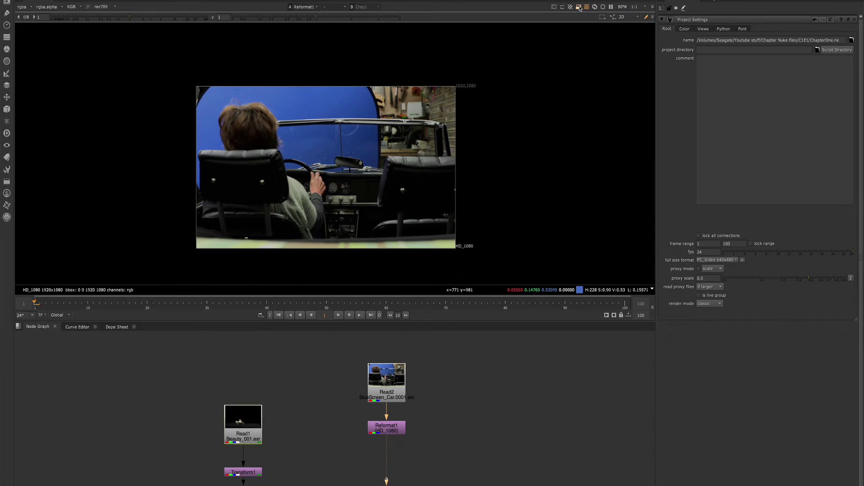
{"action": "left_click", "coordinate": [578, 7]}
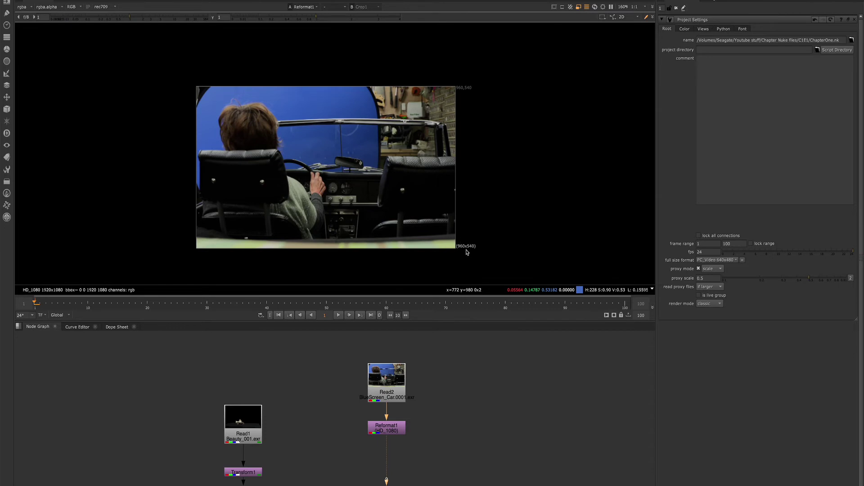
{"action": "mouse_move", "coordinate": [808, 279]}
{"action": "left_mouse_down"}
{"action": "mouse_move", "coordinate": [785, 283]}
{"action": "mouse_move", "coordinate": [797, 283]}
{"action": "left_mouse_up"}
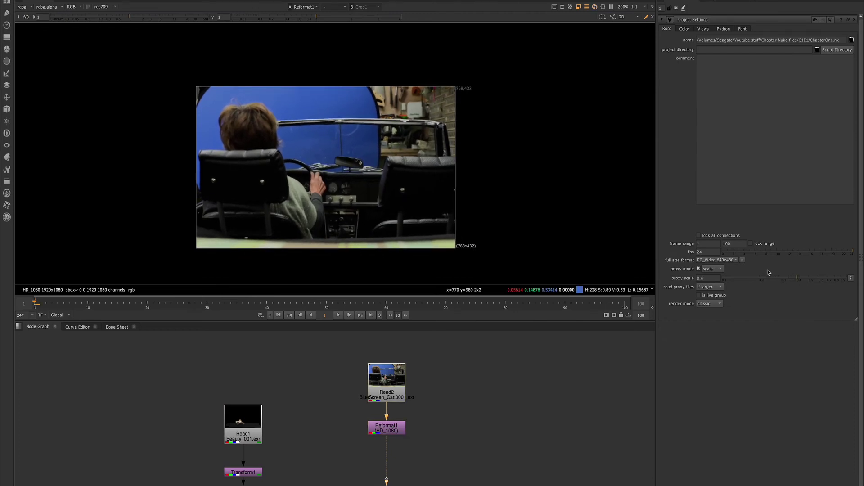
{"action": "scroll", "coordinate": [767, 281], "scroll_direction": "up", "scroll_amount": 1}
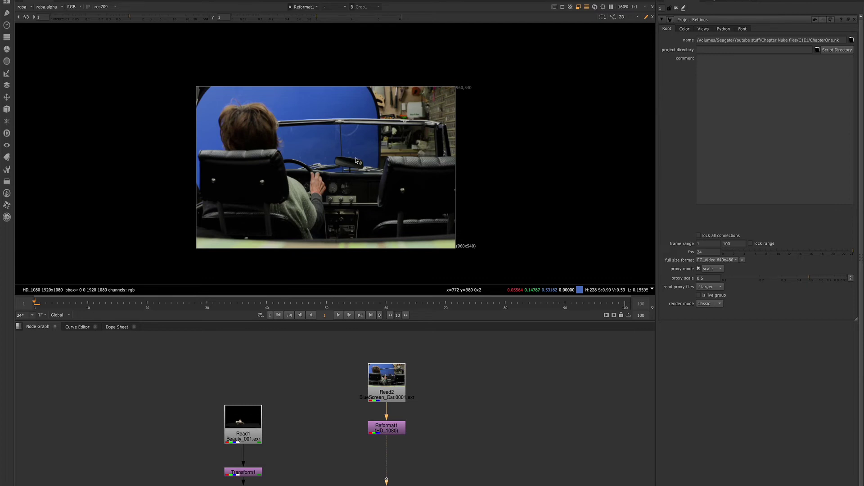
{"action": "left_click", "coordinate": [579, 8]}
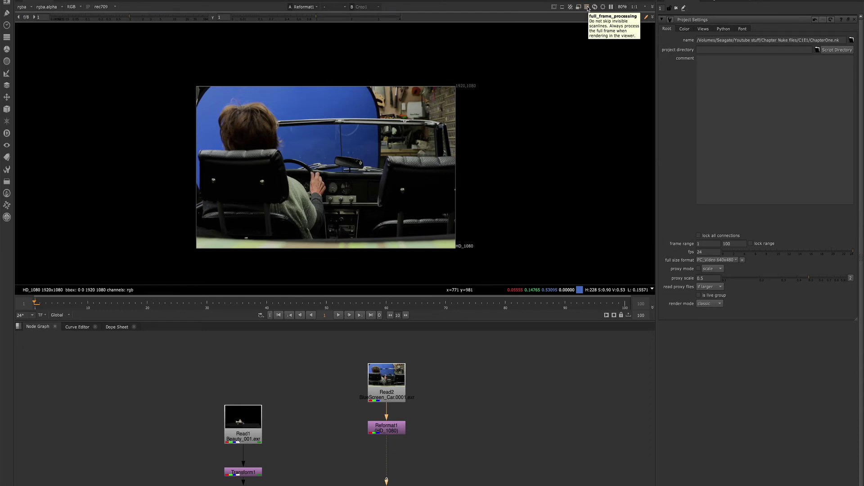
Step: Toggle the viewer's full_frame_processing button and refresh the viewer image
{"action": "left_click", "coordinate": [587, 7]}
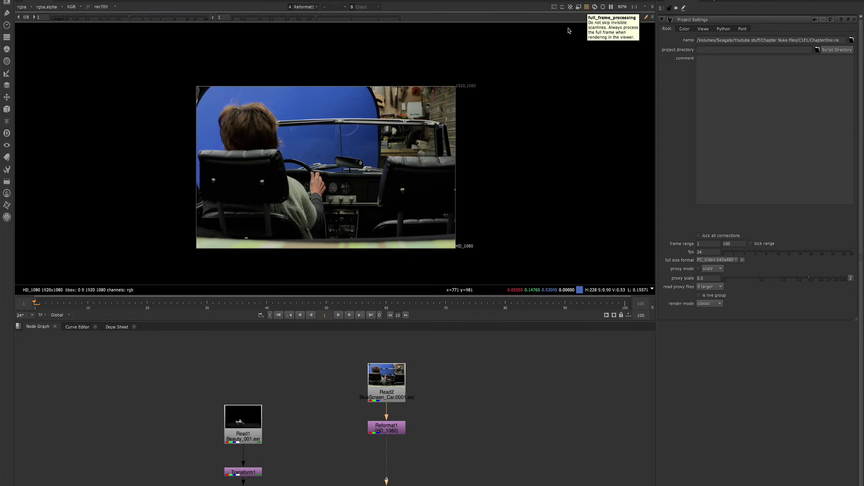
{"action": "left_click", "coordinate": [594, 7]}
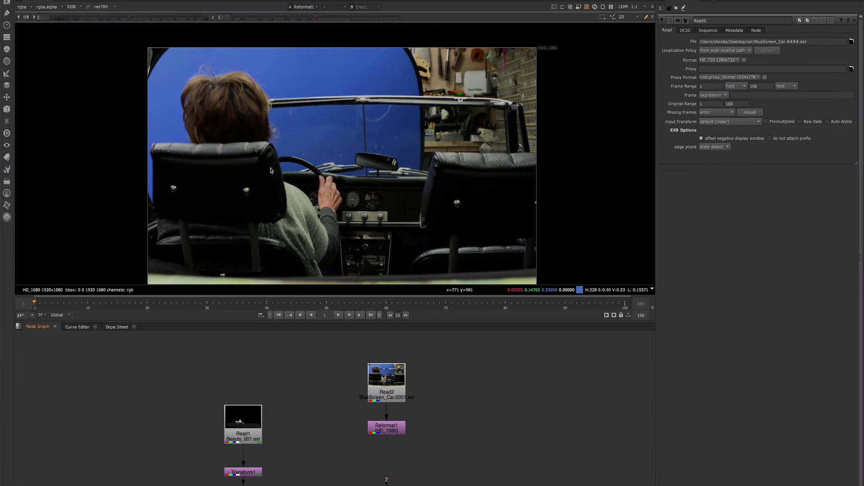
Step: Enable an ROI box, resize it over the driver's head and seat, then play and stop
{"action": "left_click", "coordinate": [603, 7]}
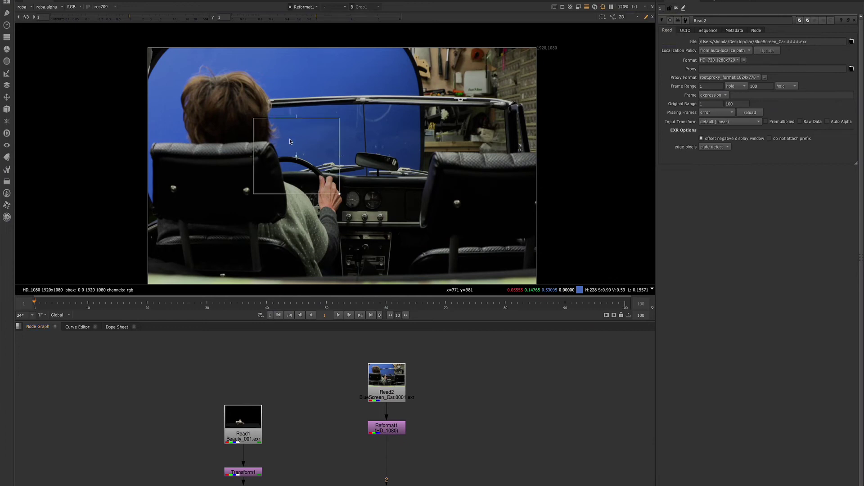
{"action": "left_click_drag", "start_coordinate": [297, 120], "coordinate": [296, 101]}
{"action": "left_click_drag", "start_coordinate": [340, 148], "coordinate": [440, 155]}
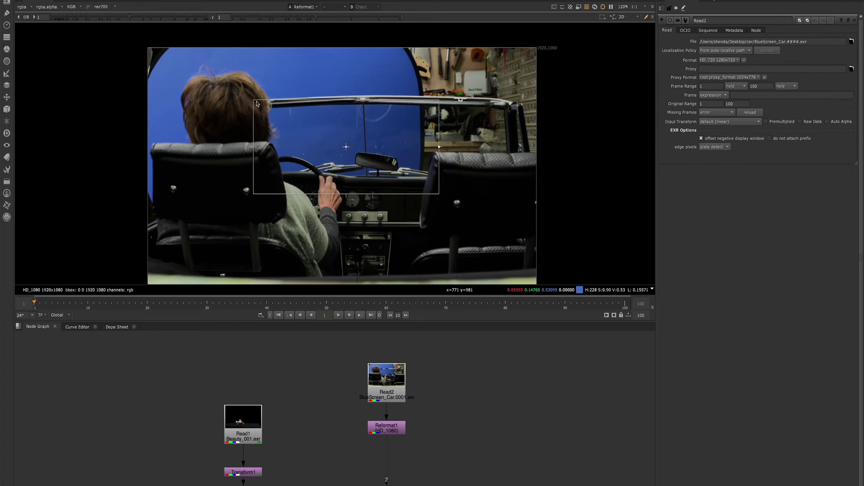
{"action": "left_click_drag", "start_coordinate": [258, 101], "coordinate": [243, 77]}
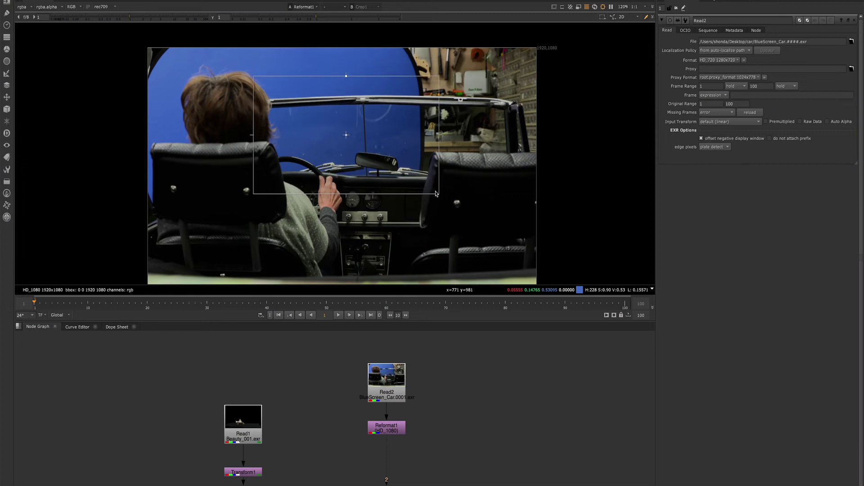
{"action": "left_click_drag", "start_coordinate": [438, 194], "coordinate": [454, 227]}
{"action": "left_click_drag", "start_coordinate": [437, 154], "coordinate": [419, 180]}
{"action": "left_click_drag", "start_coordinate": [420, 225], "coordinate": [409, 215]}
{"action": "left_click_drag", "start_coordinate": [333, 149], "coordinate": [258, 150]}
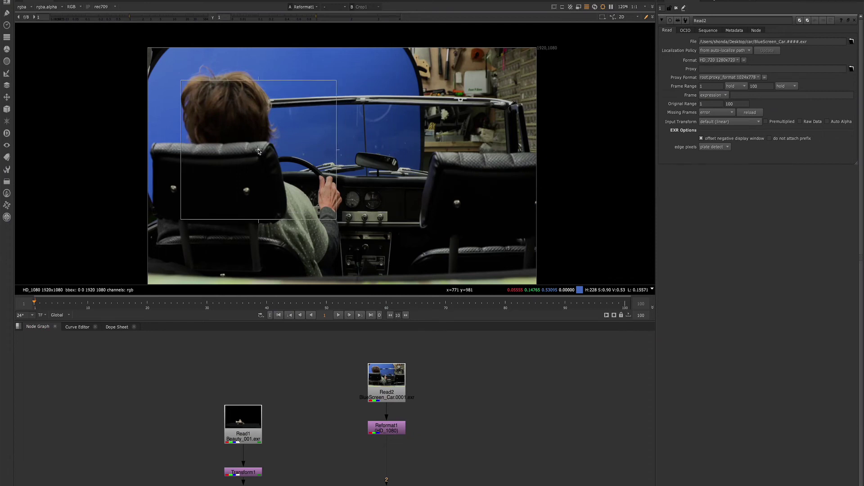
{"action": "left_click", "coordinate": [337, 317]}
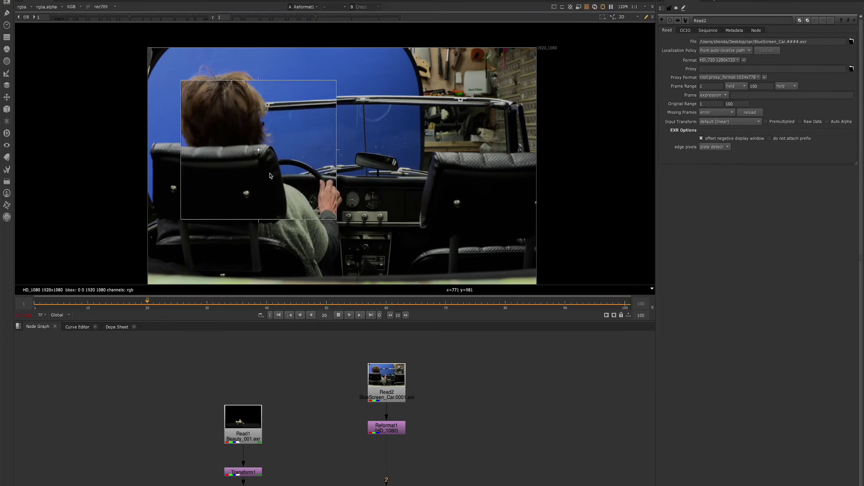
{"action": "left_click", "coordinate": [339, 317]}
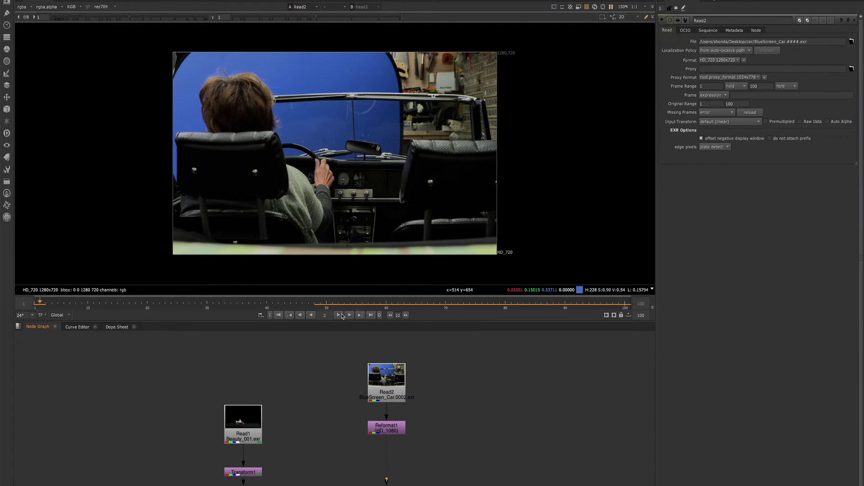
Step: View Reformat1 with key 1, pause the viewer, then play and stop at frame 55
{"action": "left_click", "coordinate": [380, 428]}
{"action": "key", "text": "1"}
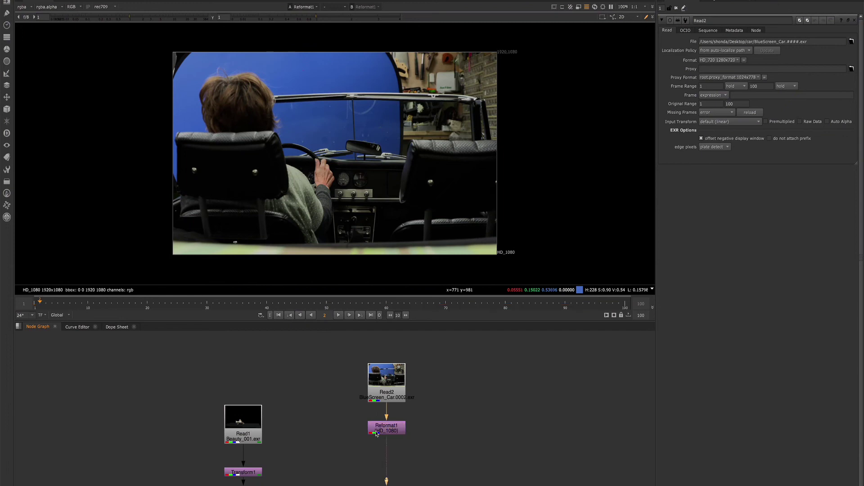
{"action": "left_click", "coordinate": [610, 7]}
{"action": "left_click", "coordinate": [338, 315]}
{"action": "left_click", "coordinate": [338, 315]}
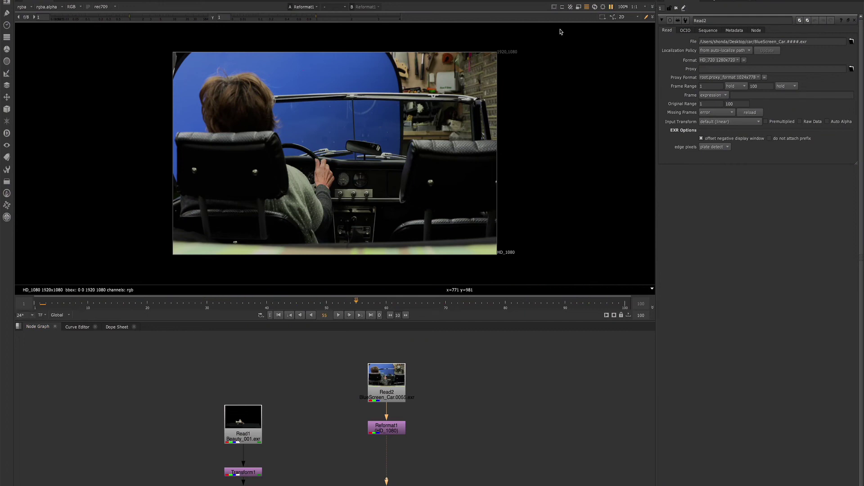
Step: Unpause the viewer, resume playback from frame 55, then pause the viewer again
{"action": "left_click", "coordinate": [611, 7]}
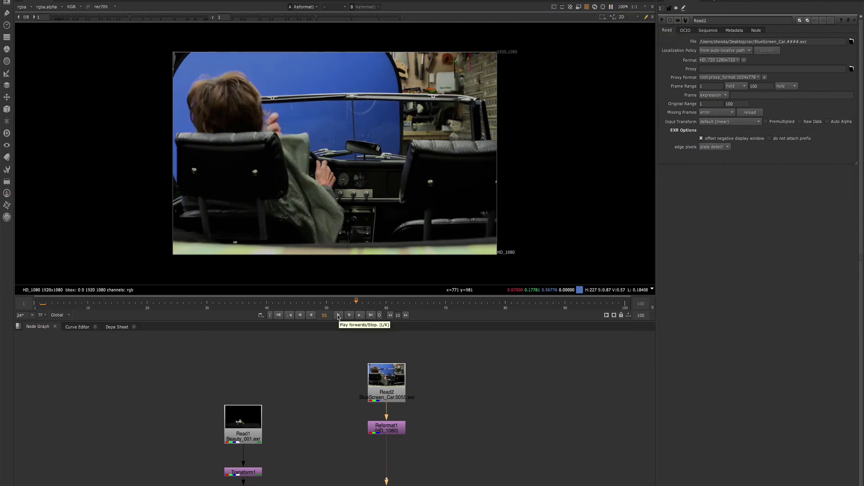
{"action": "left_click", "coordinate": [338, 315]}
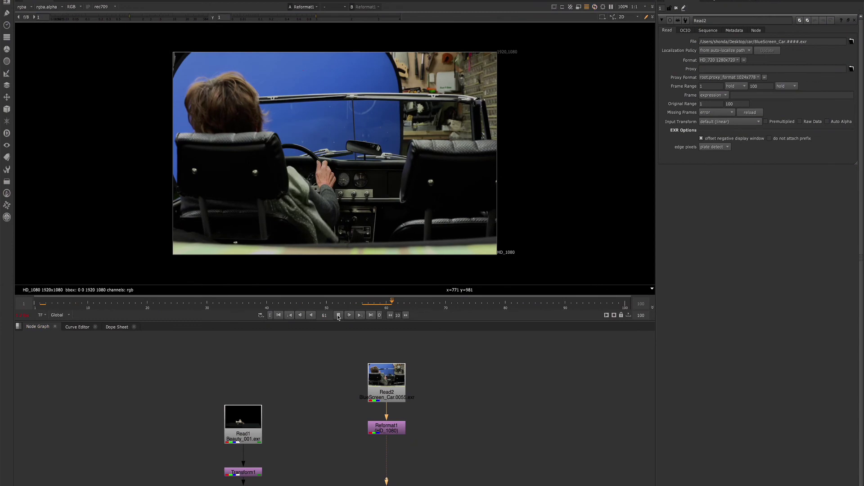
{"action": "left_click", "coordinate": [610, 8]}
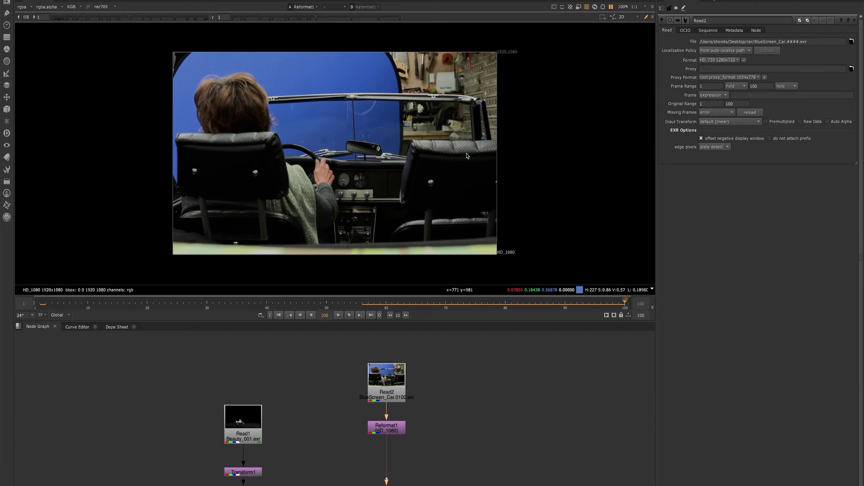
{"action": "left_click", "coordinate": [624, 7]}
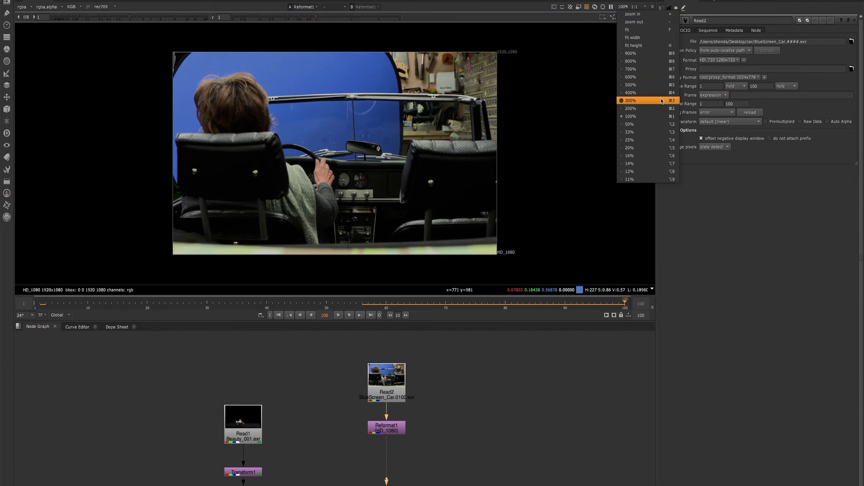
{"action": "left_click", "coordinate": [640, 8]}
{"action": "left_click", "coordinate": [640, 8]}
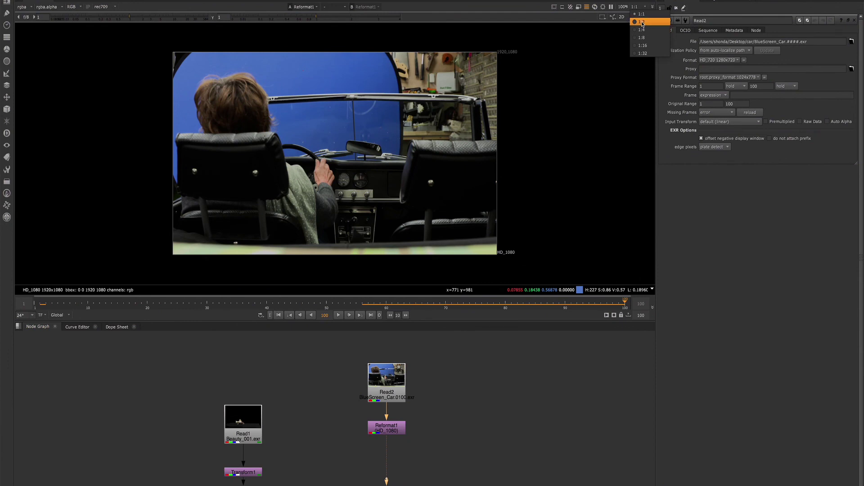
{"action": "left_click", "coordinate": [642, 23]}
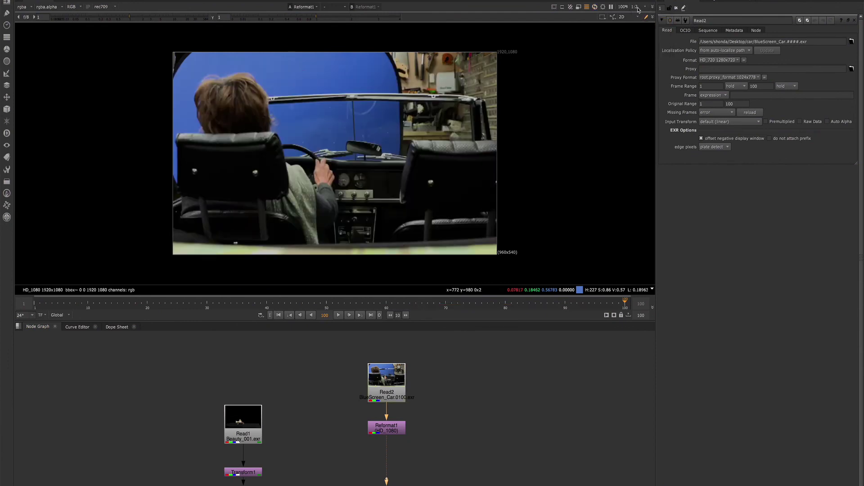
{"action": "left_click", "coordinate": [636, 7]}
{"action": "left_click", "coordinate": [642, 30]}
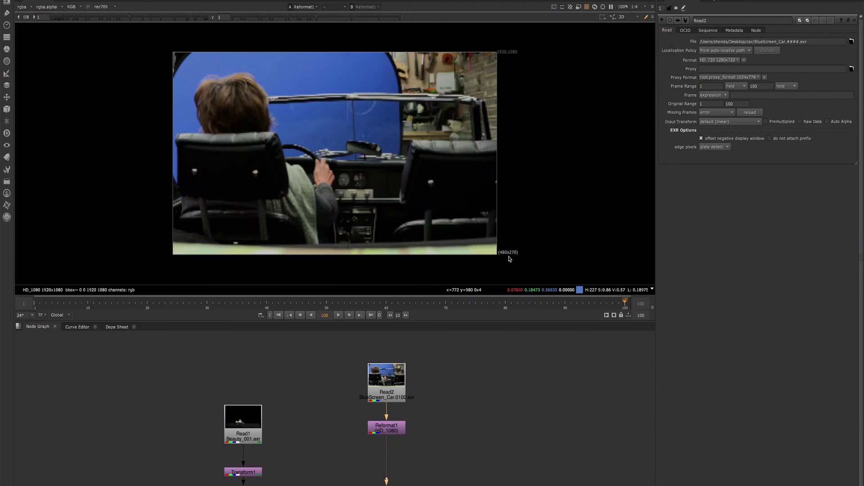
{"action": "left_click", "coordinate": [623, 7]}
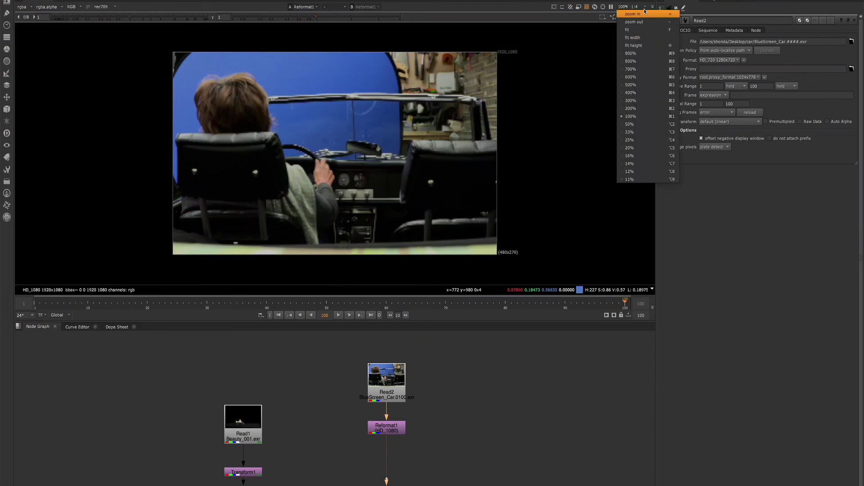
{"action": "left_click", "coordinate": [640, 6]}
{"action": "left_click", "coordinate": [640, 7]}
{"action": "left_click", "coordinate": [644, 35]}
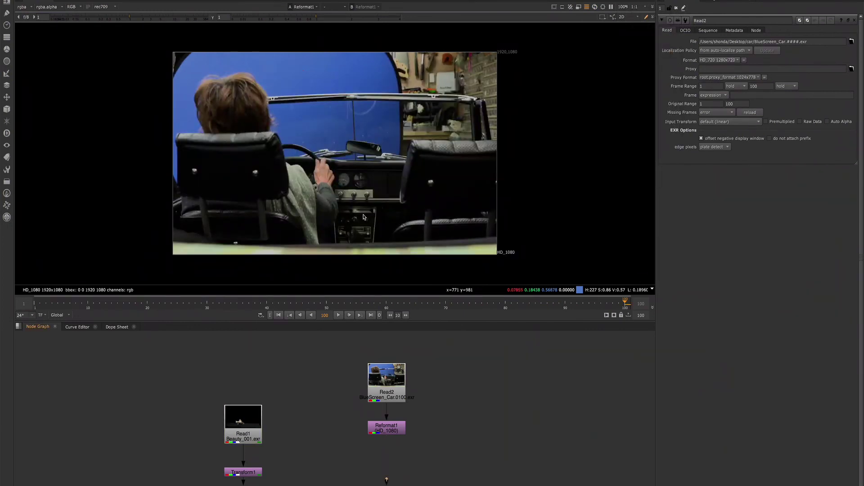